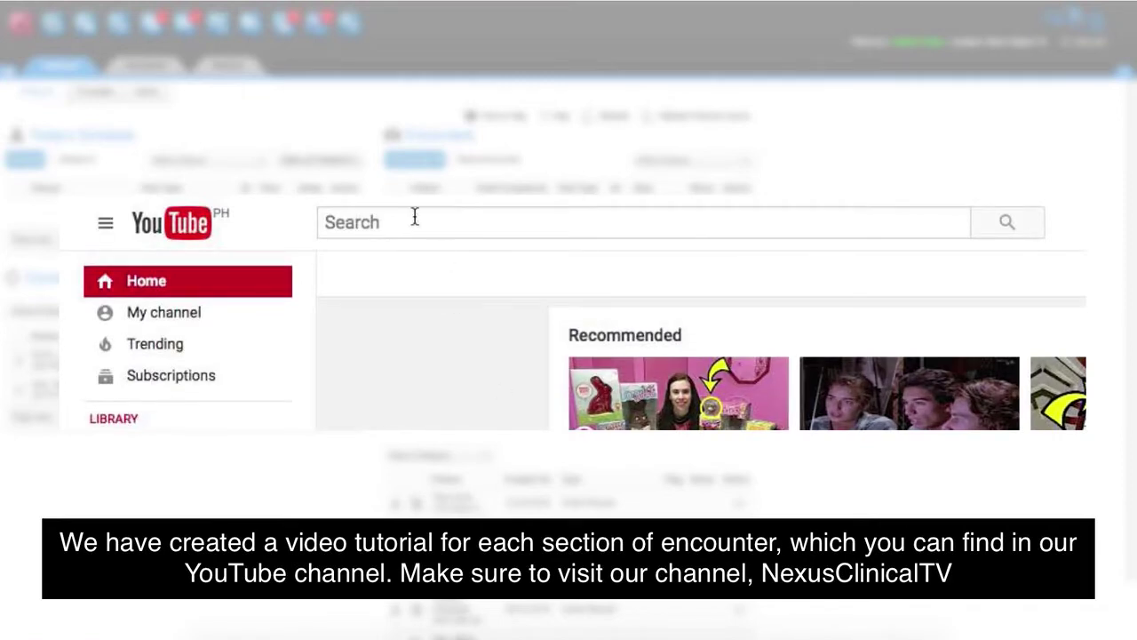
Step: Search YouTube for the nexus clinical tv channel
click(411, 221)
text(nexus C)
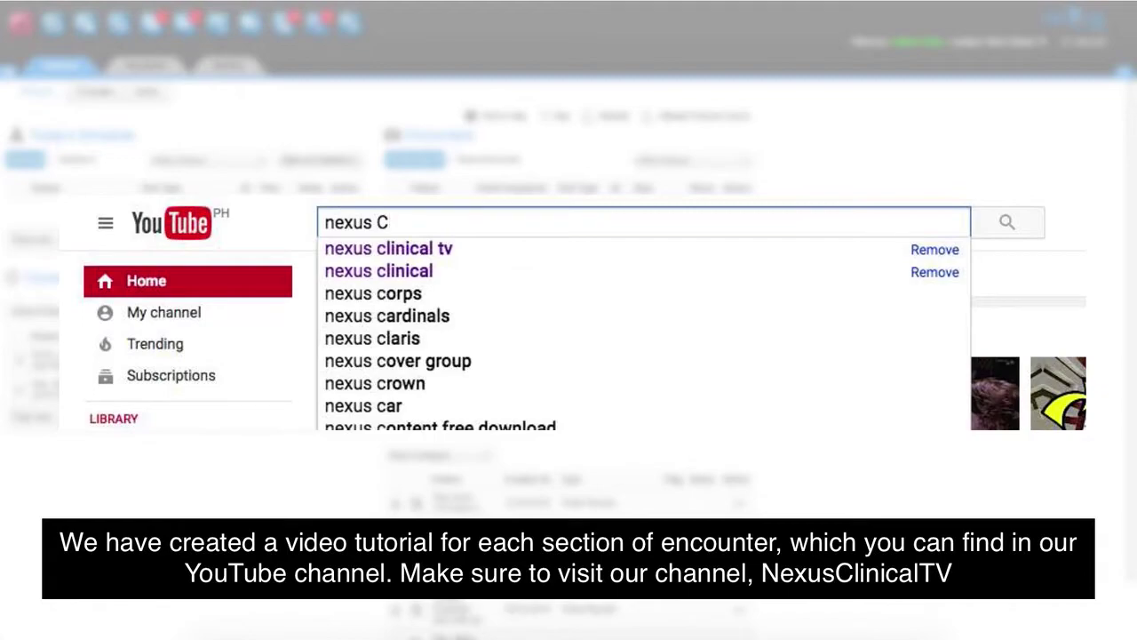
key(Down)
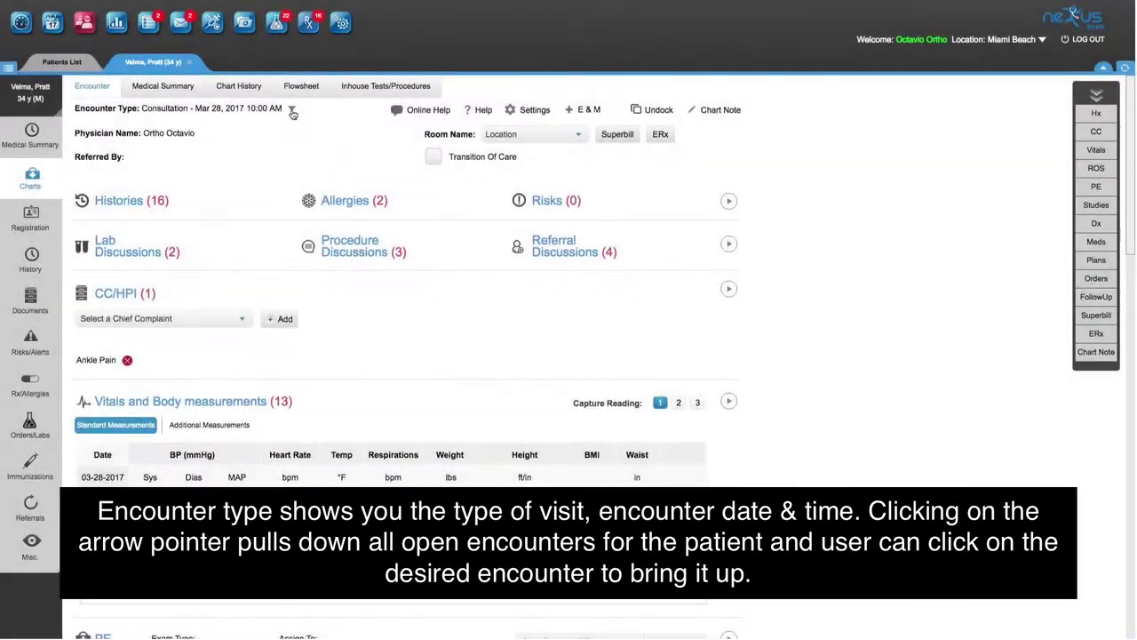
Step: In Nexus EHR, switch the patient's open encounter to the Follow Up visit of Oct 11, 2016 4:30 PM
click(289, 110)
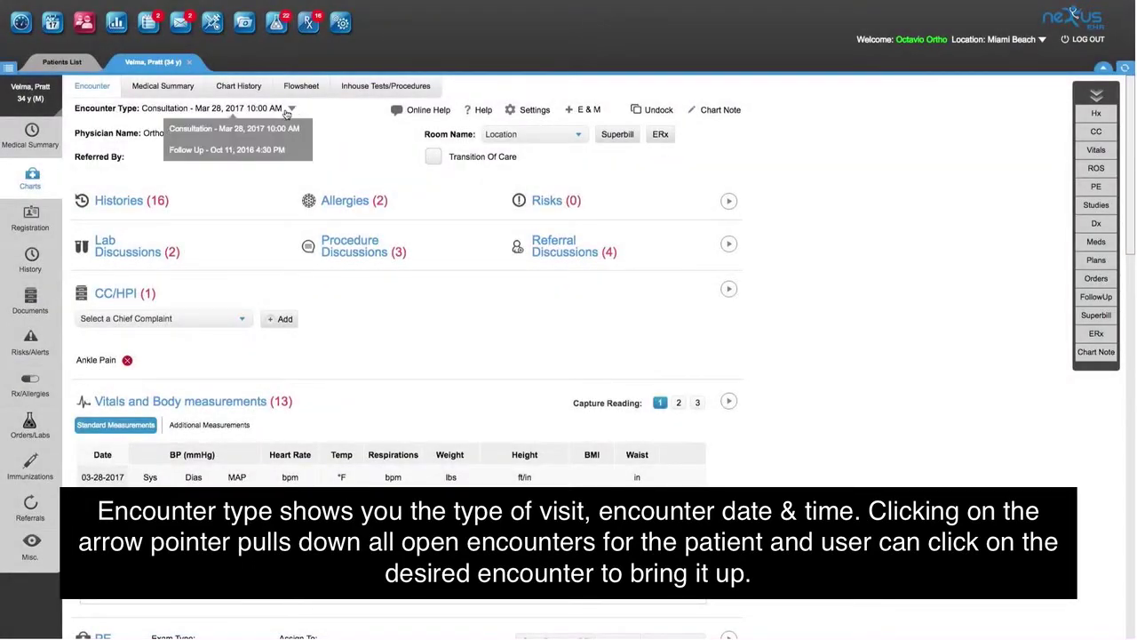
click(245, 150)
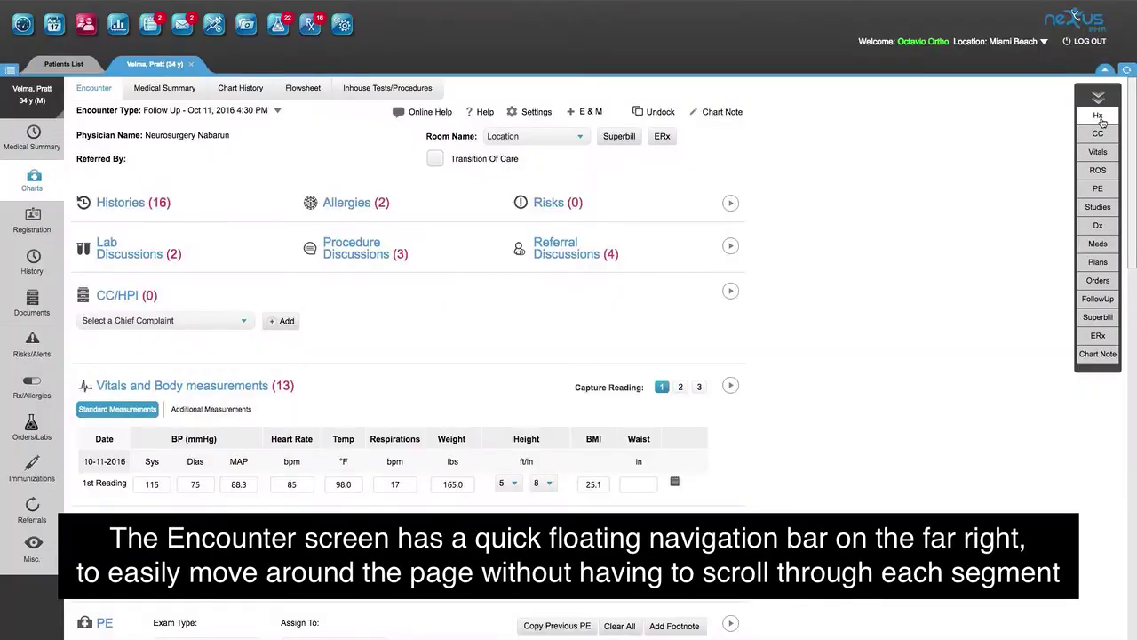
Step: Jump through the encounter's chief complaint, vitals, ROS, physical exam and diagnostic studies sections in turn
click(1099, 133)
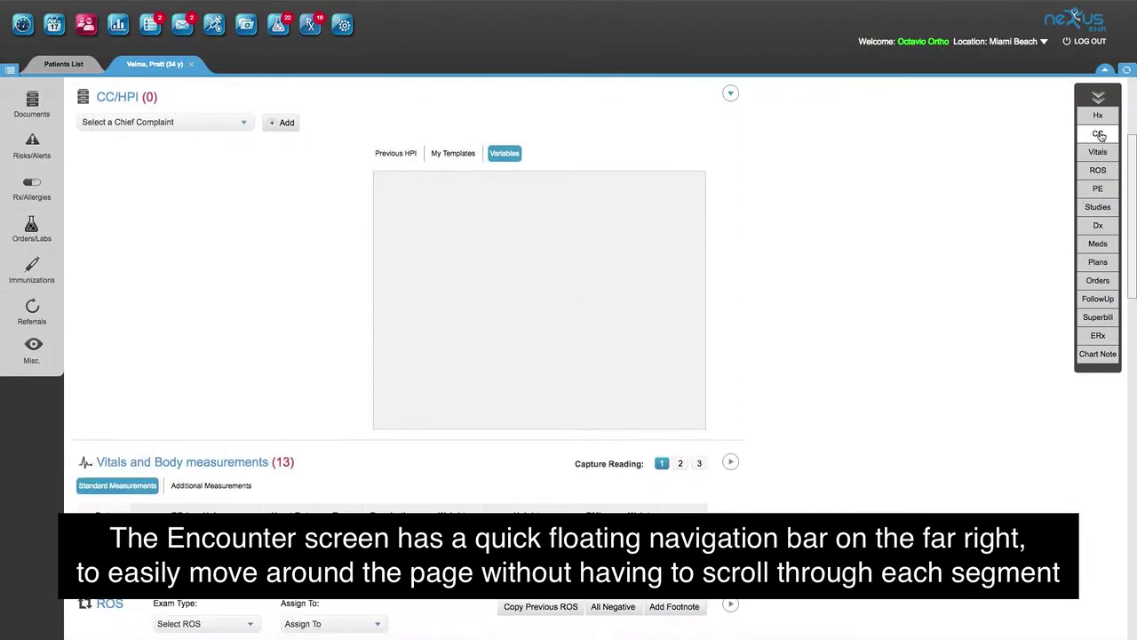
click(1099, 153)
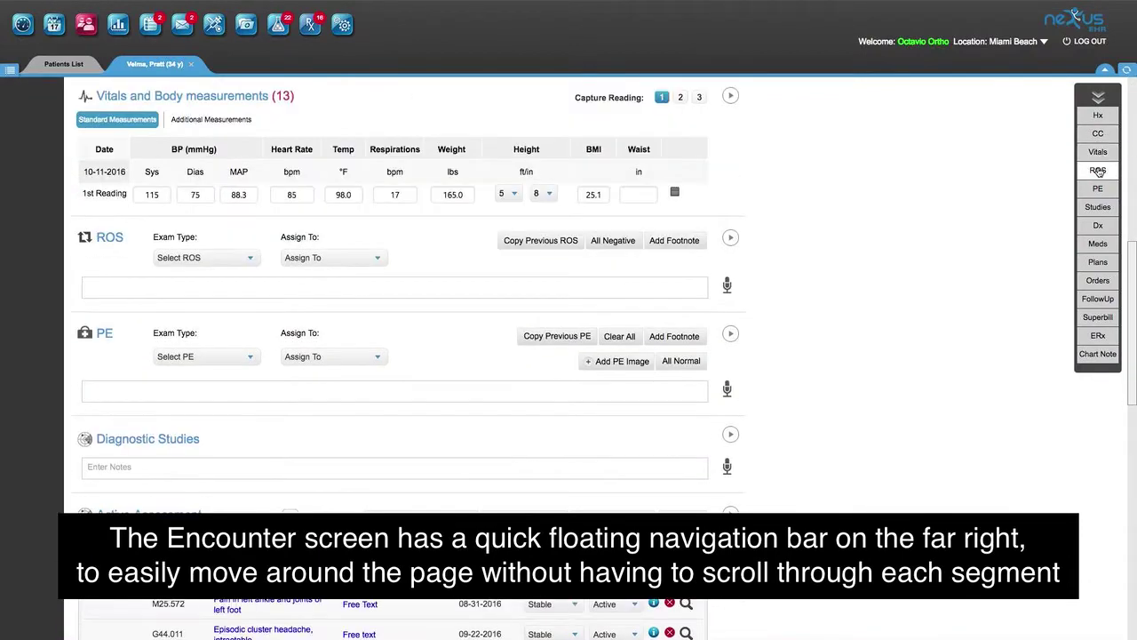
click(1099, 171)
click(1098, 188)
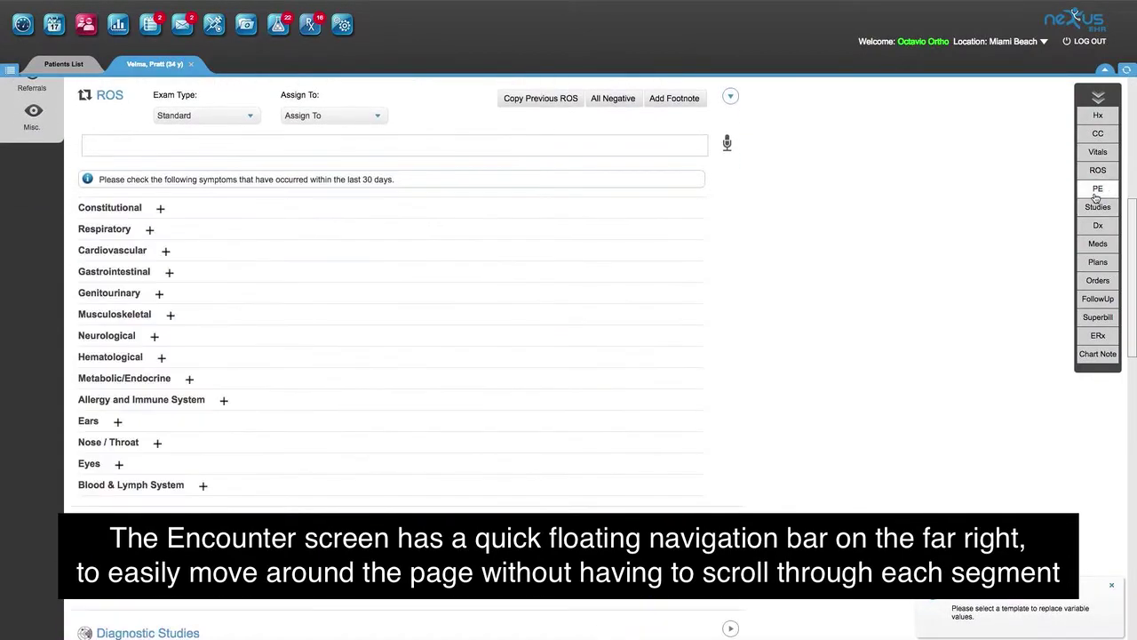
click(1097, 207)
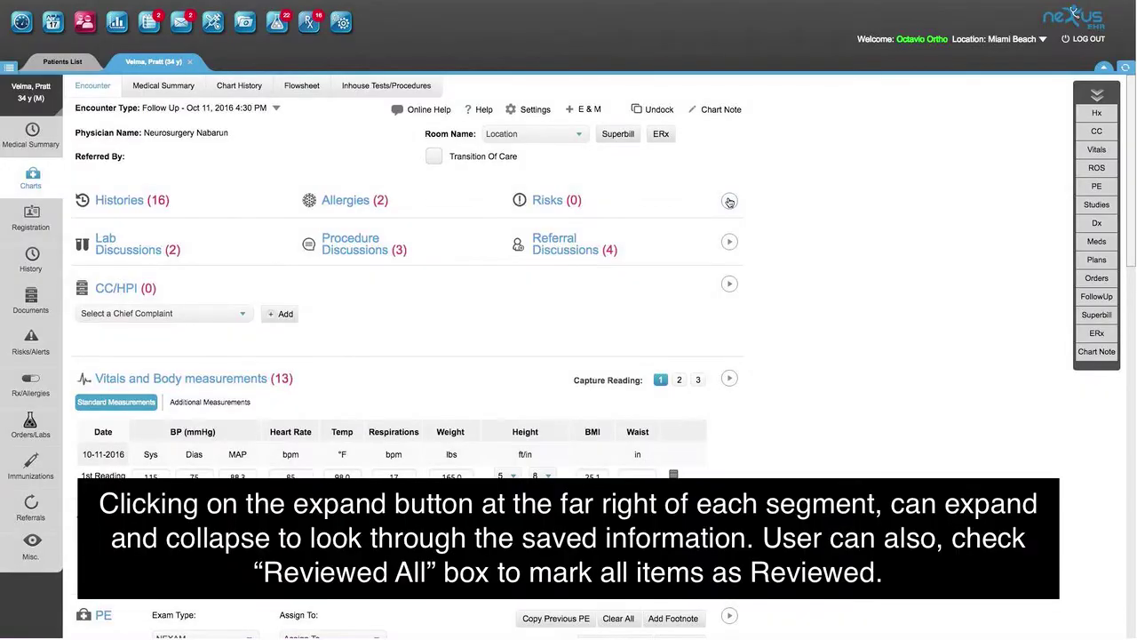
Step: Expand the Histories/Allergies/Risks, Discussions and CC/HPI segments to look through their saved information
click(733, 201)
scroll(722, 284, down, 1)
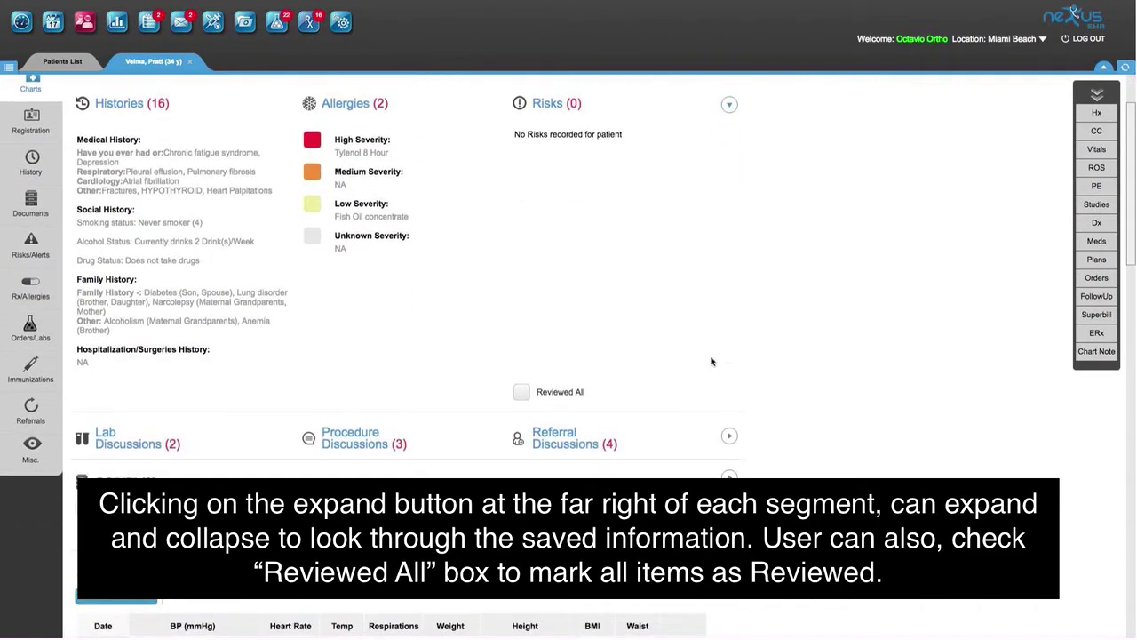
click(728, 436)
click(730, 432)
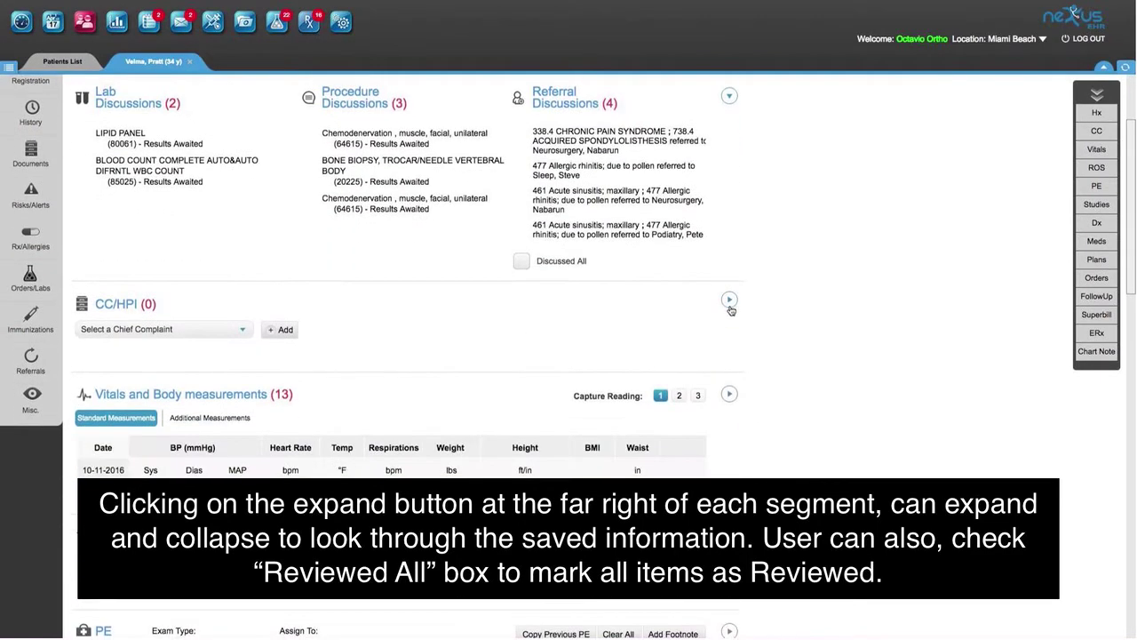
click(729, 301)
scroll(731, 293, down, 1)
scroll(734, 232, up, 4)
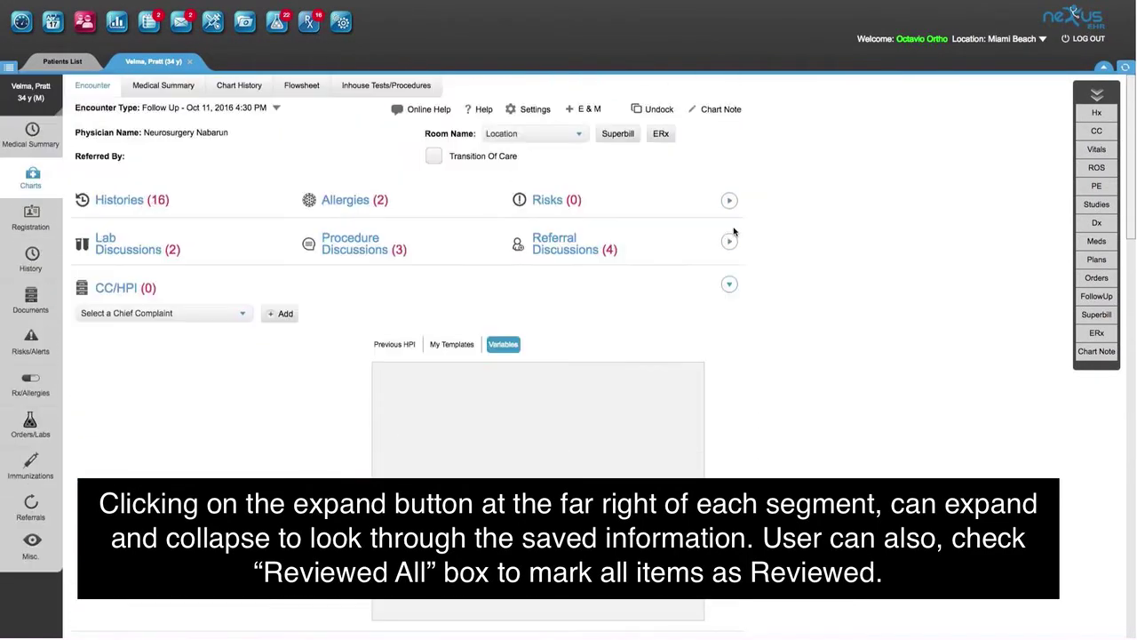
Step: Mark all items in the Histories, Allergies and Risks segment as reviewed and accept the confirmation
click(729, 200)
scroll(535, 367, down, 1)
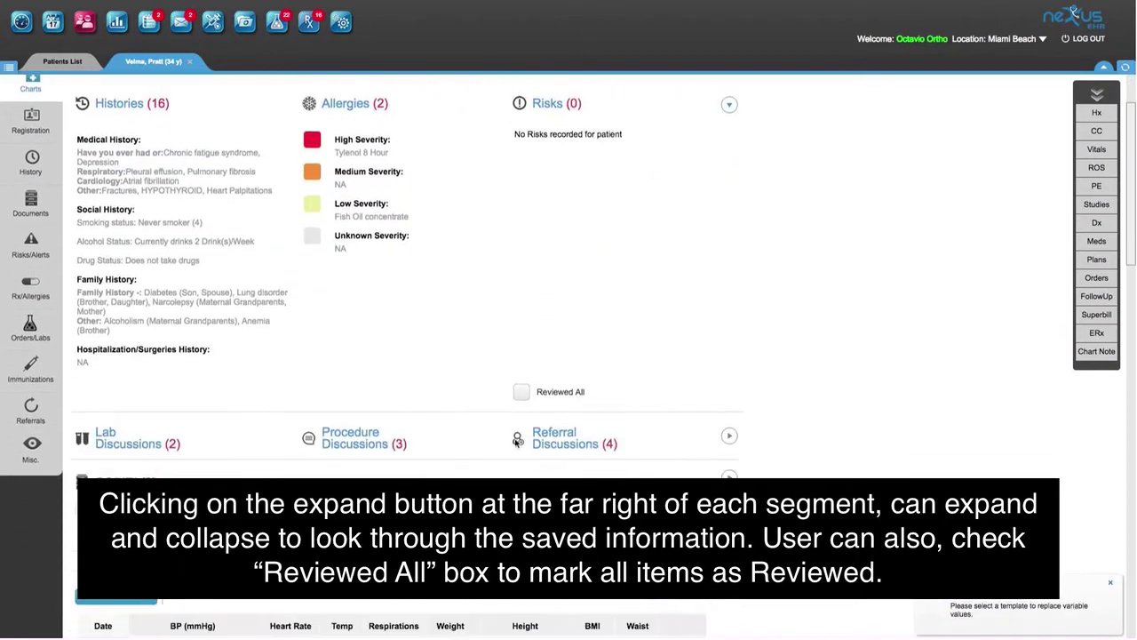
click(521, 393)
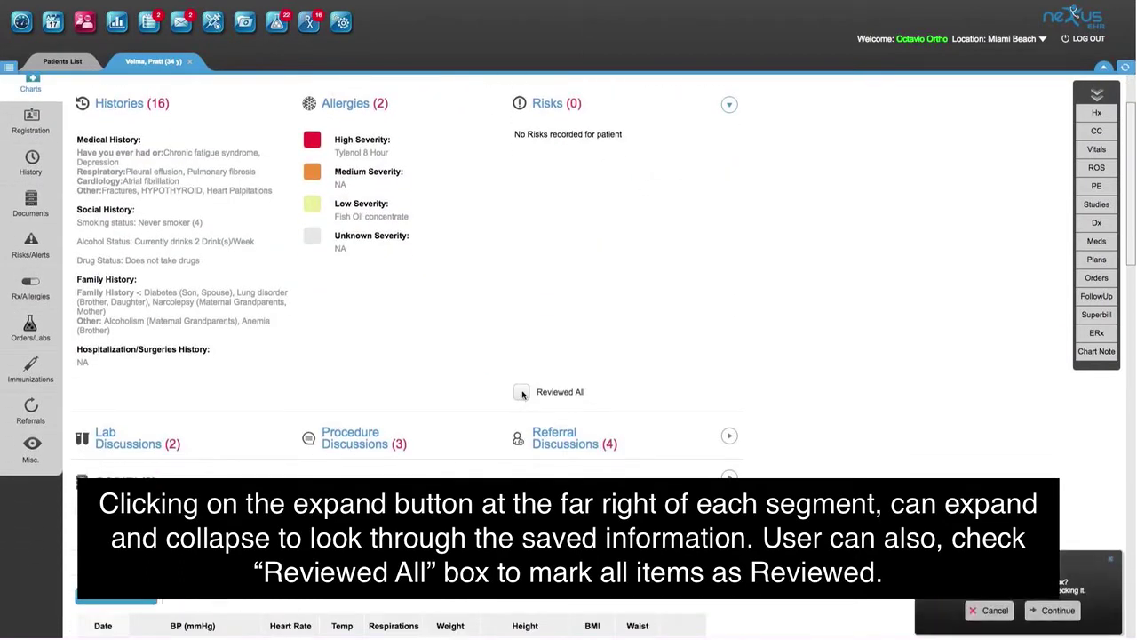
click(1049, 612)
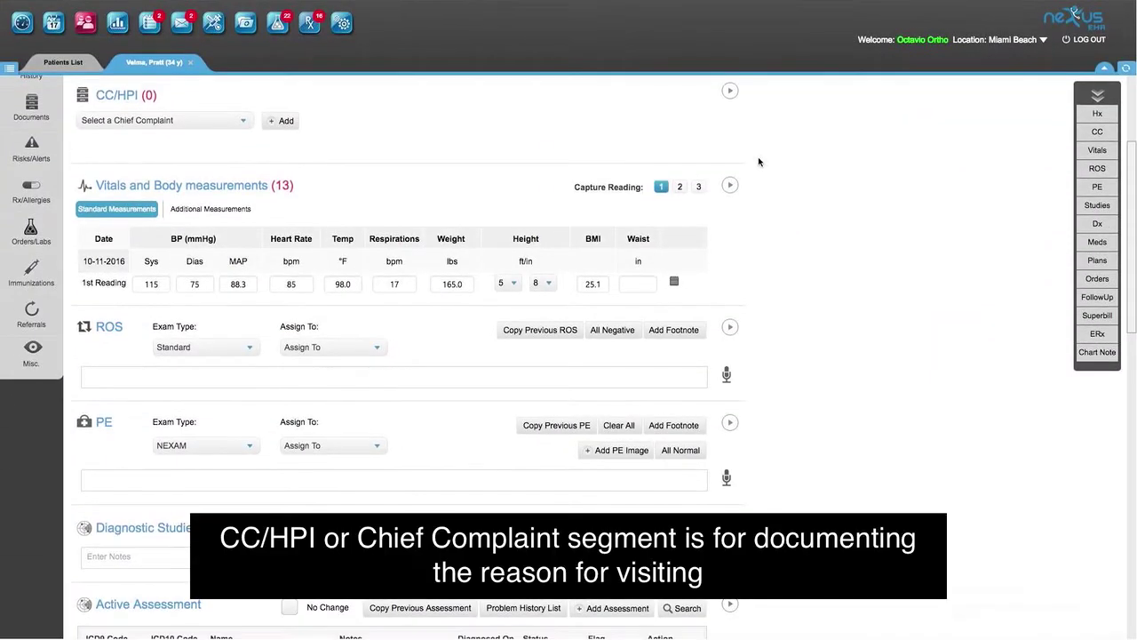
Step: Add Aneurysm as a chief complaint in the CC/HPI section
click(242, 120)
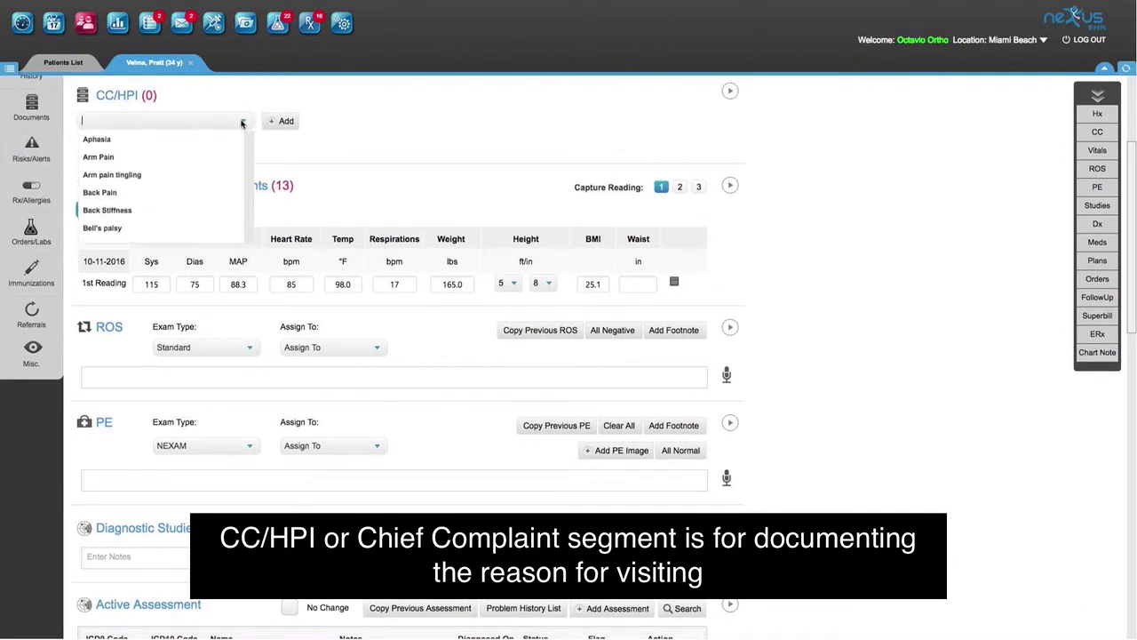
click(165, 142)
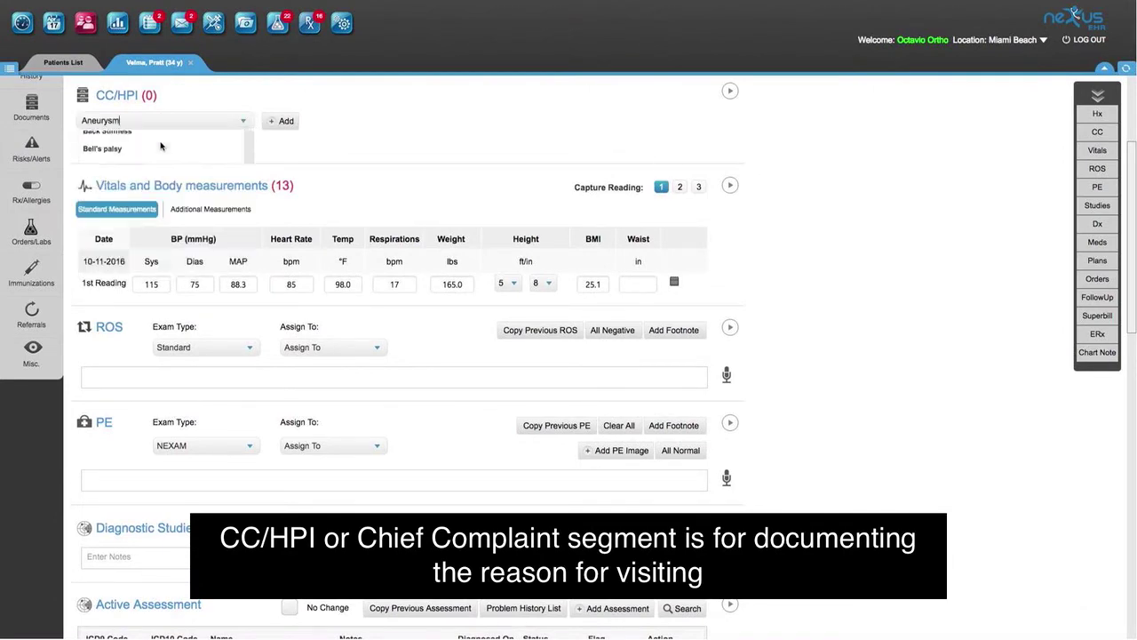
click(282, 124)
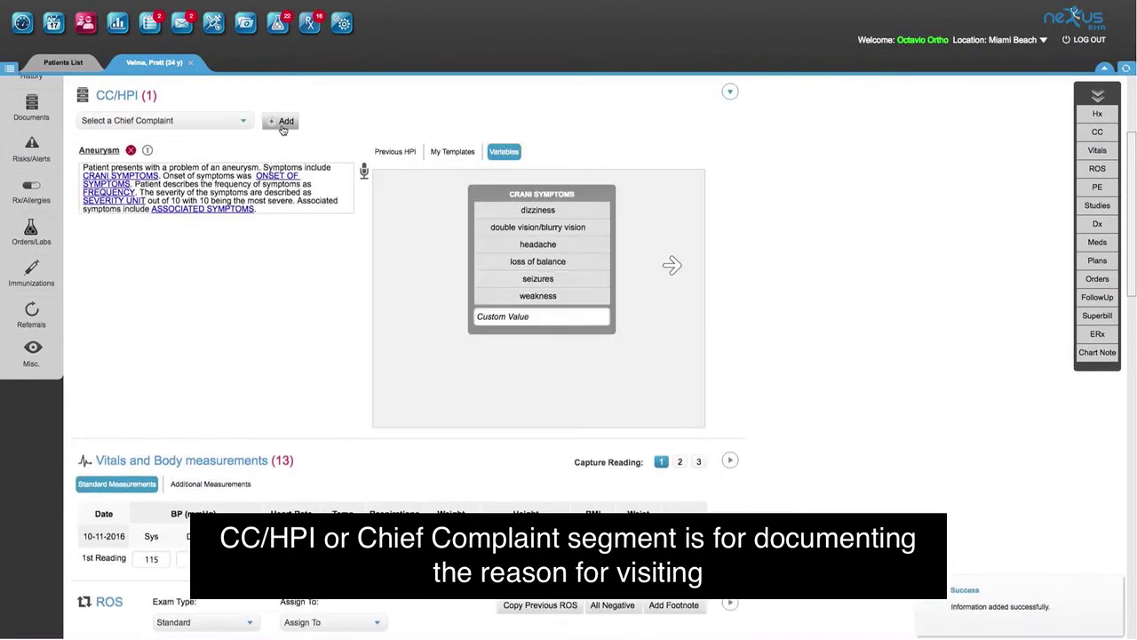
Step: Expand the Vitals and Body measurements section to view the earlier readings, and collapse it again
click(1106, 152)
click(729, 95)
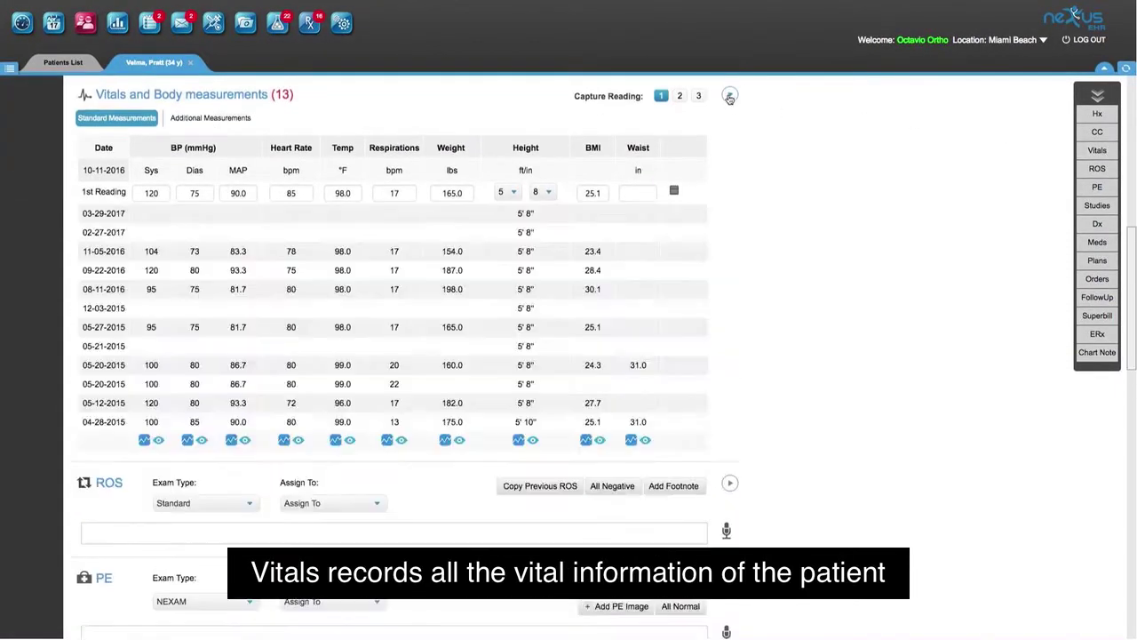
click(730, 95)
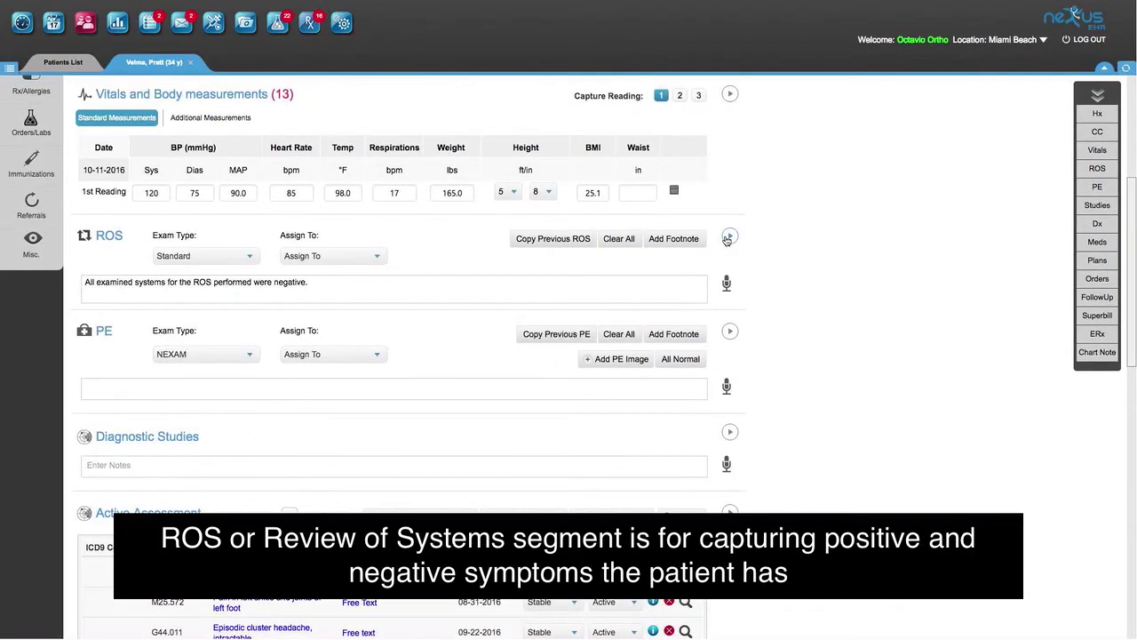
Step: Go through the ROS section to the physical exam and mark all its NEXAM systems as normal
click(1098, 168)
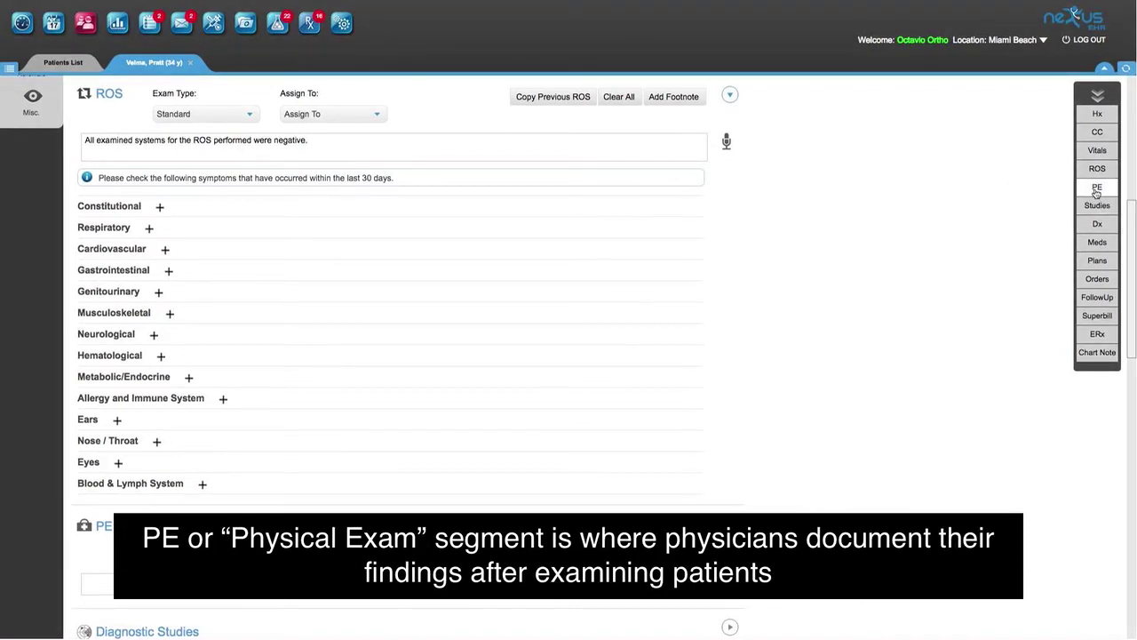
click(1098, 188)
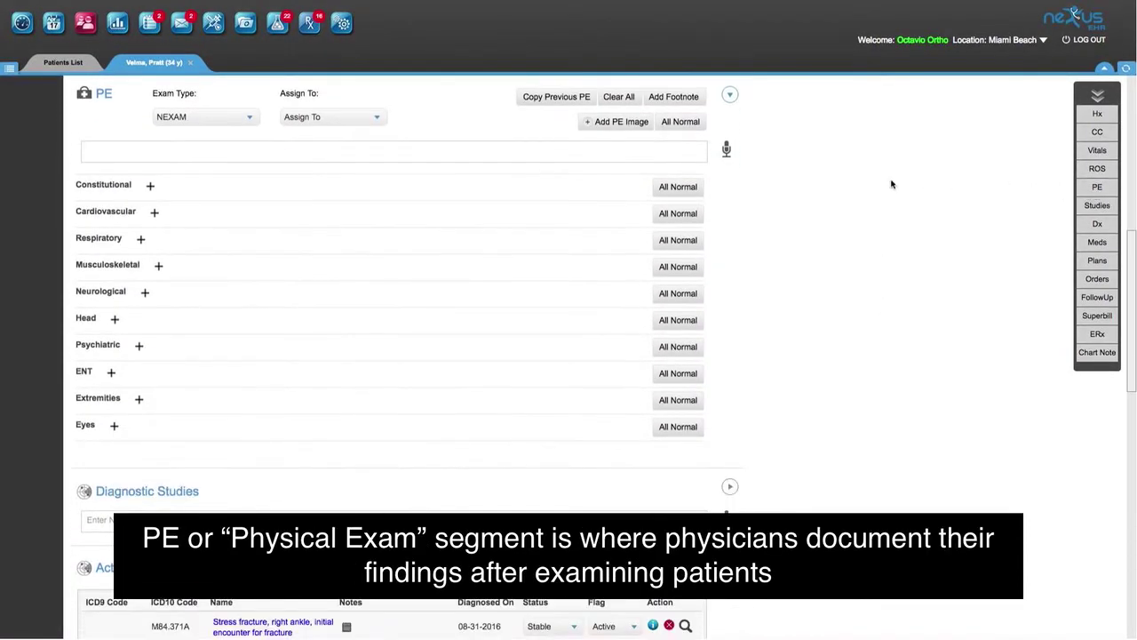
click(685, 125)
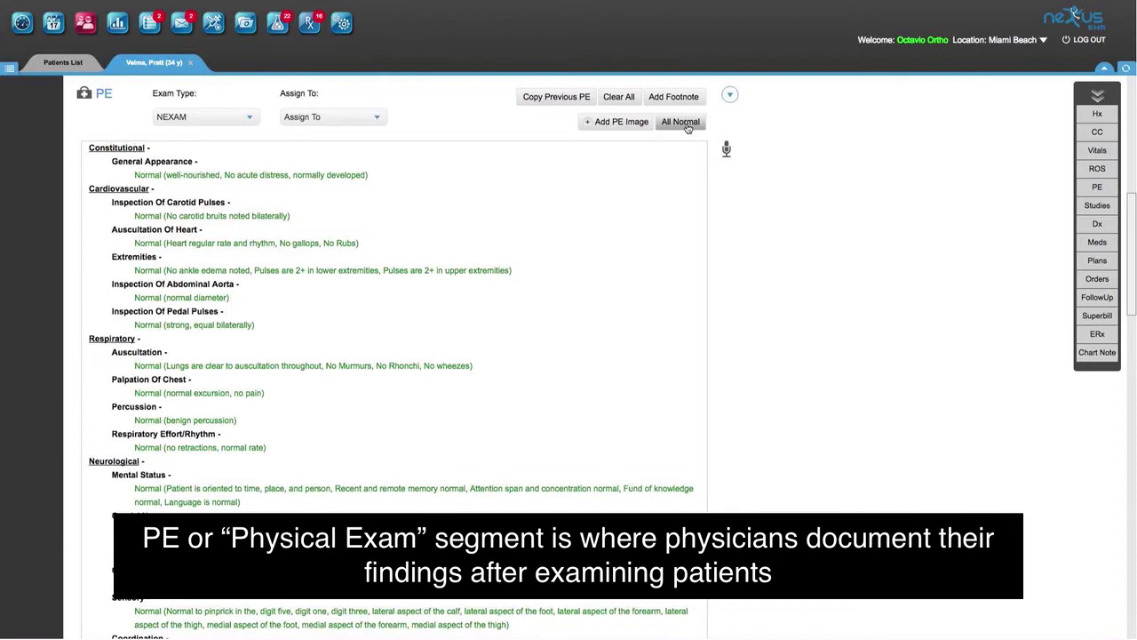
Step: View the Diagnostic Studies, Active Assessment, Medications, Plan Notes and Orders sections of the encounter in turn
click(1098, 207)
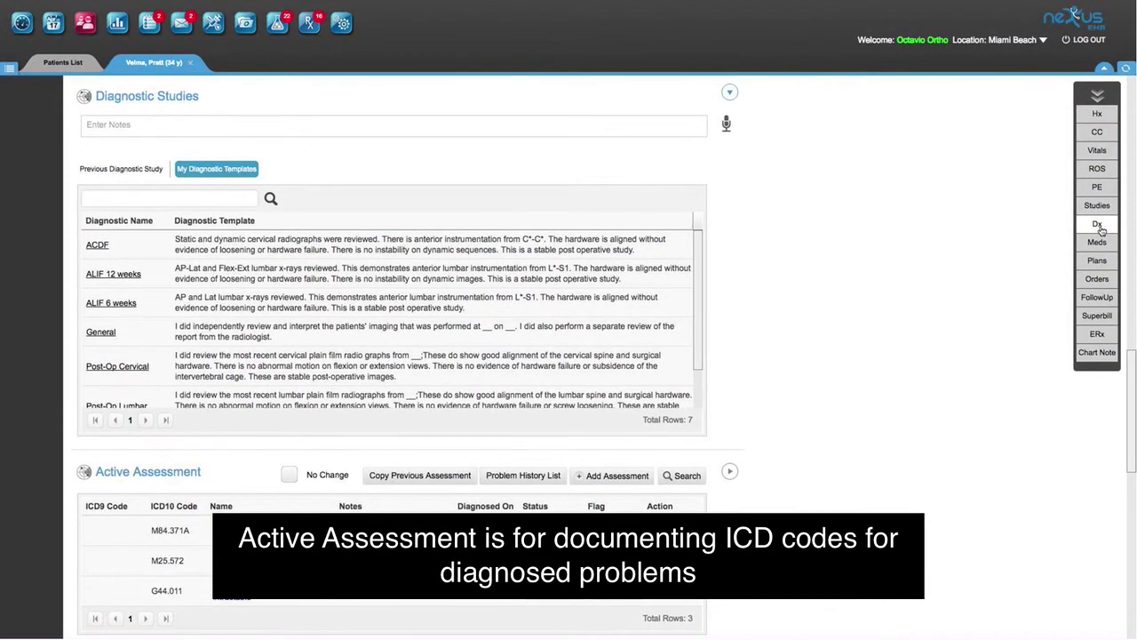
click(1099, 226)
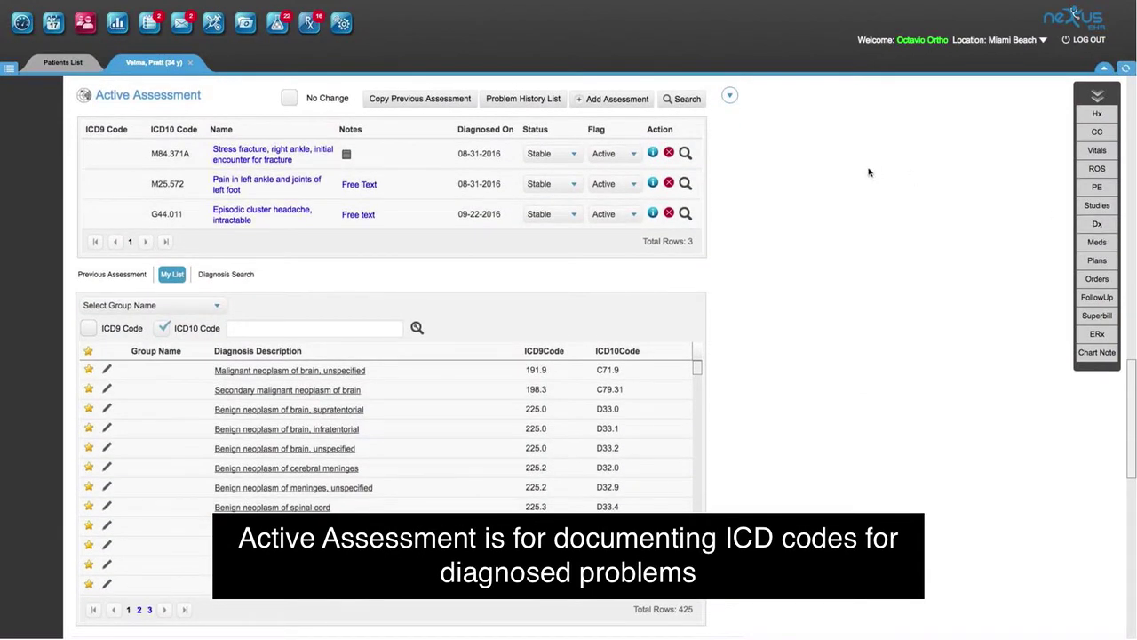
click(1098, 248)
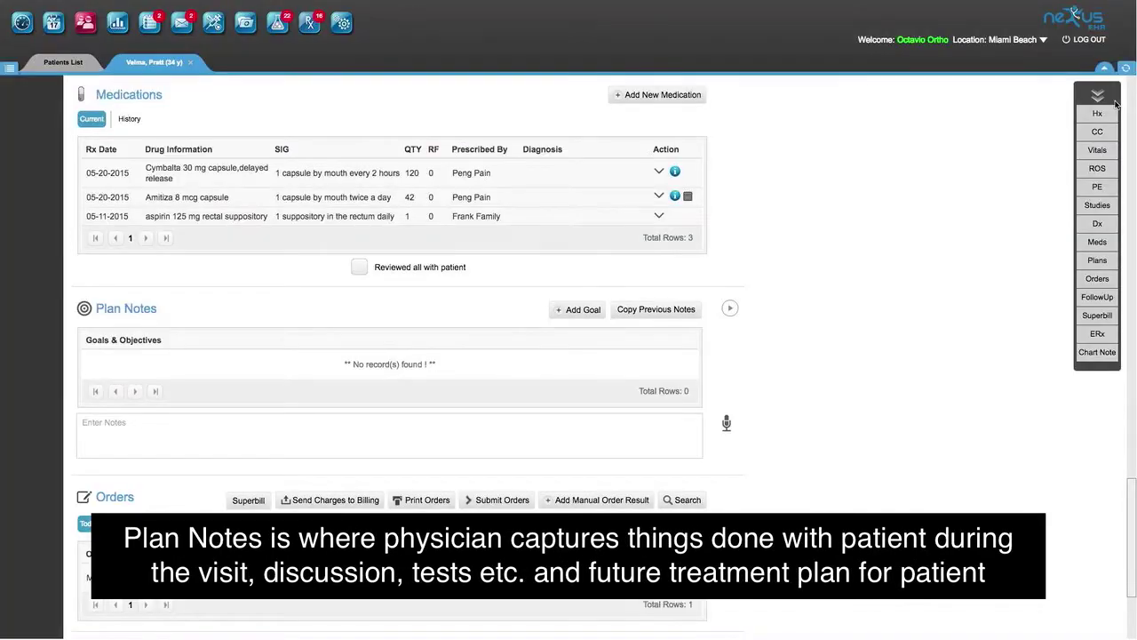
click(1097, 261)
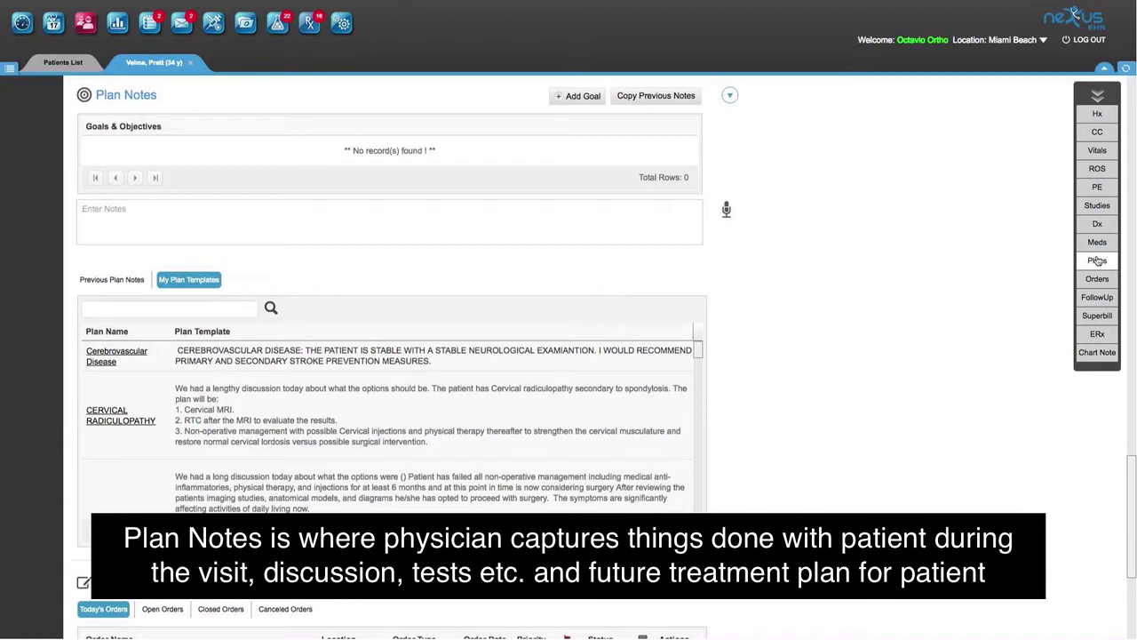
click(1098, 280)
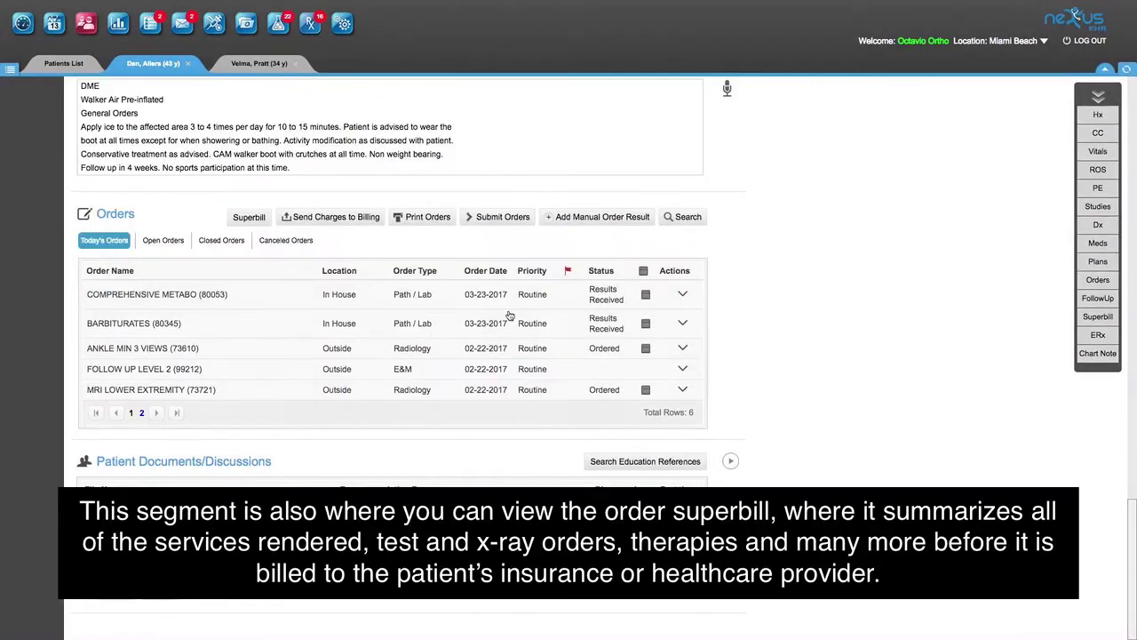
Step: Open the superbill from the Orders section and look over its orders, diagnoses and billable services
click(248, 219)
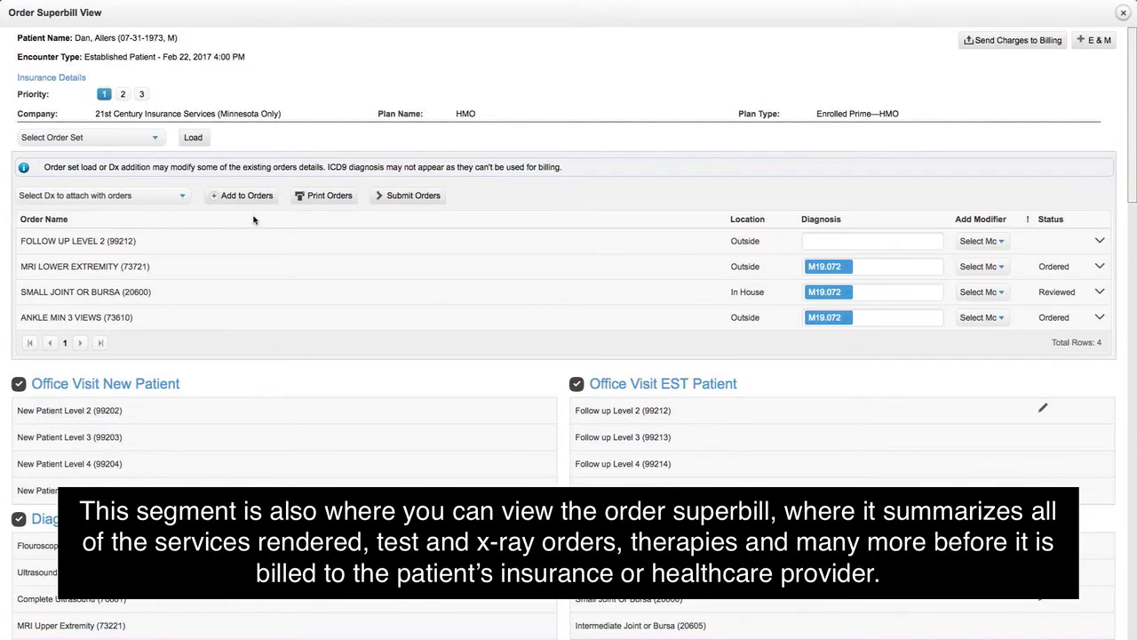
scroll(666, 337, down, 5)
scroll(666, 337, down, 7)
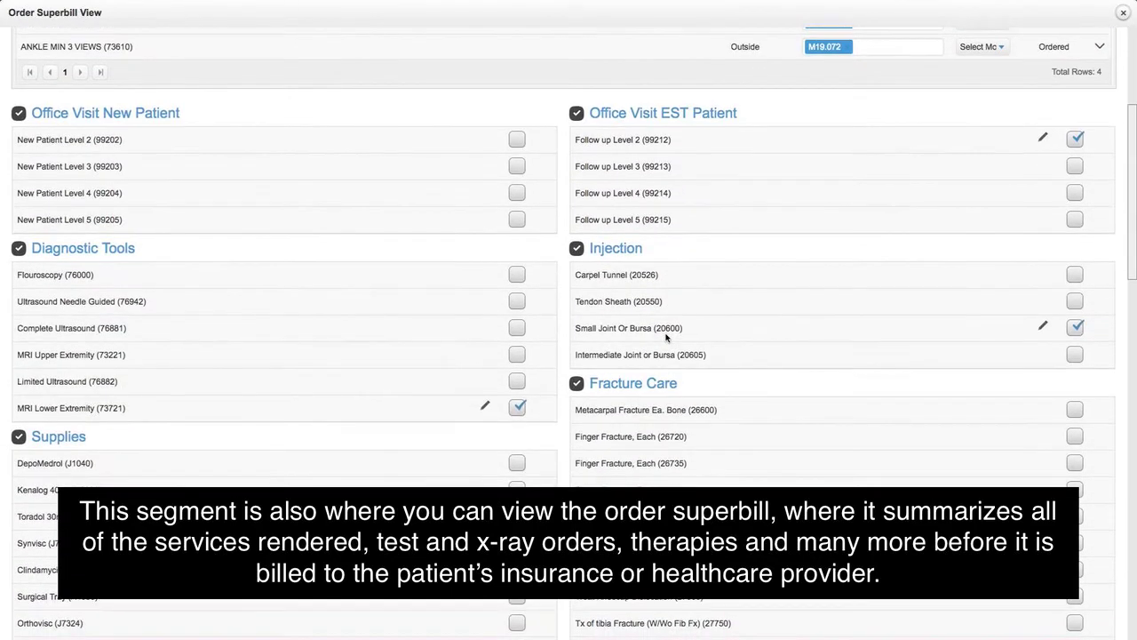
scroll(666, 337, up, 3)
scroll(666, 335, up, 9)
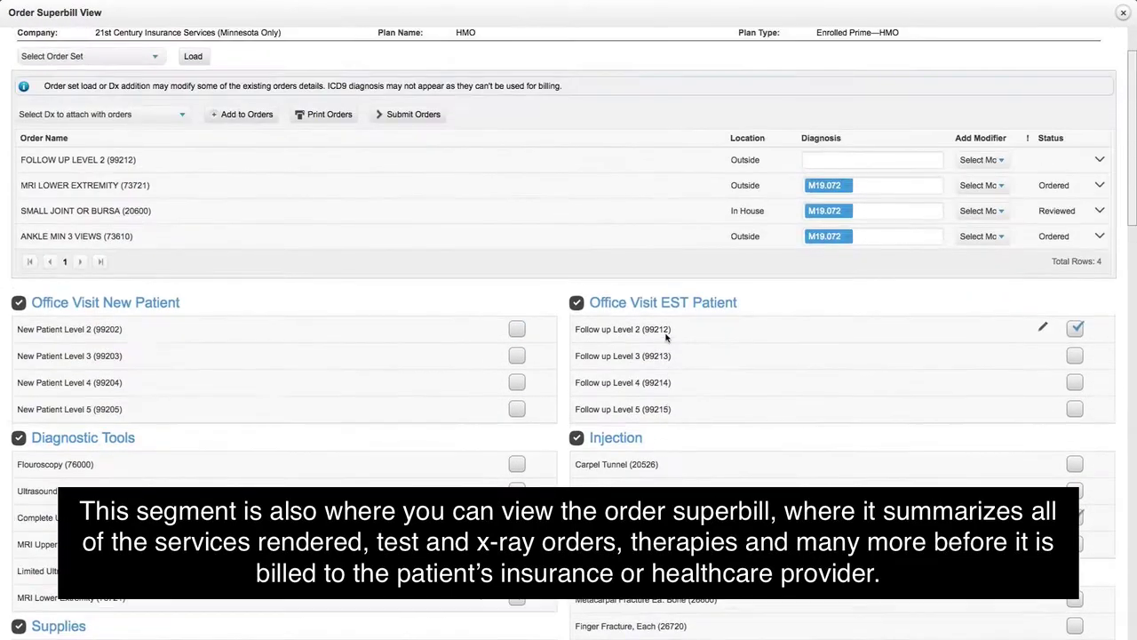
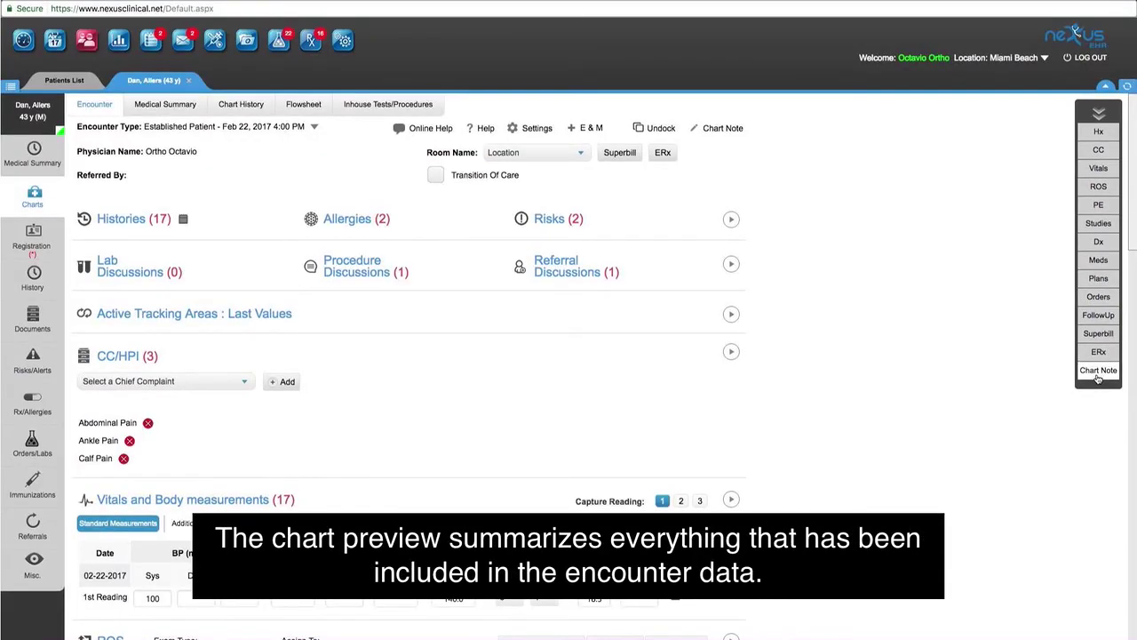
Step: Open the encounter's chart note preview and read through its complaint, illness and medical history sections
click(1097, 379)
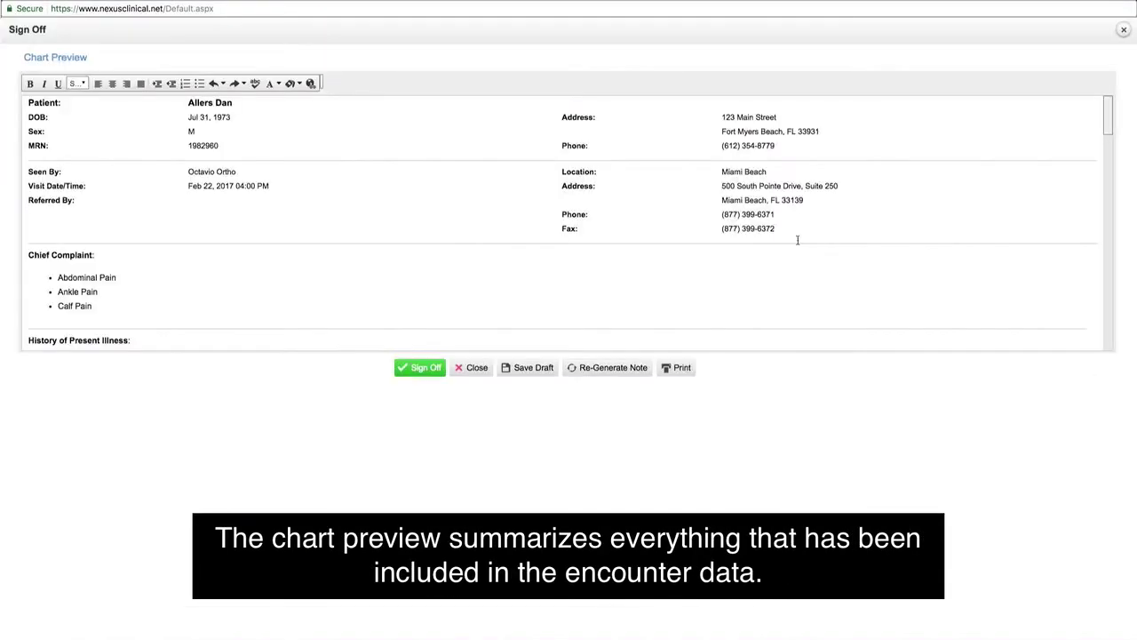
scroll(644, 233, down, 3)
scroll(642, 233, down, 10)
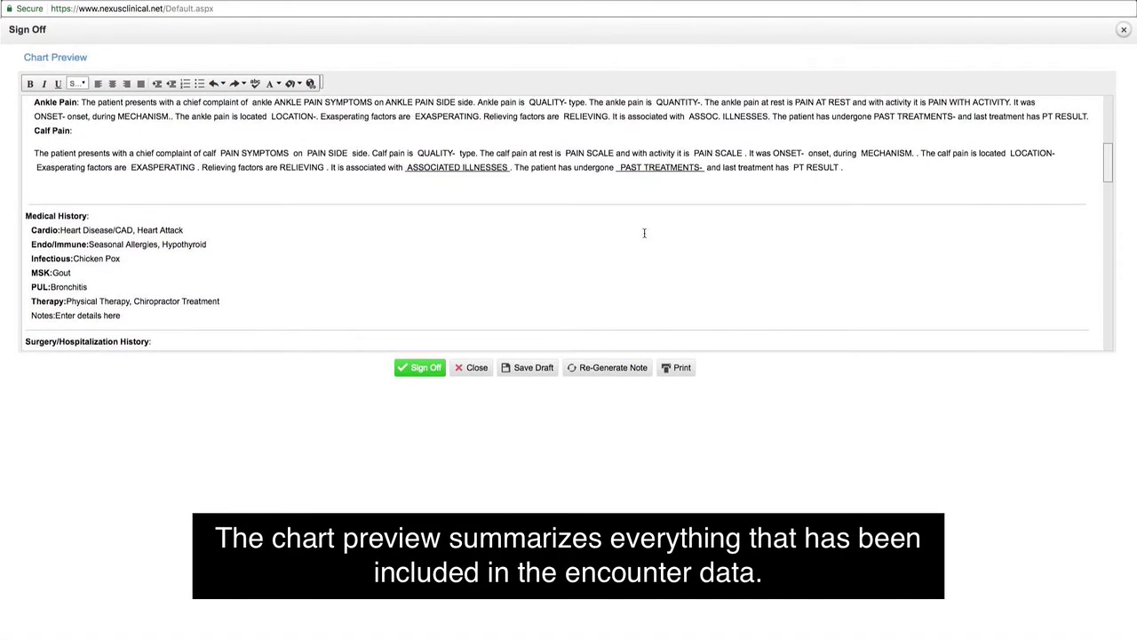
scroll(642, 233, up, 15)
Step: Add HEAD ACHES as a new bullet after Calf Pain in the chart note's Chief Complaint list
click(98, 234)
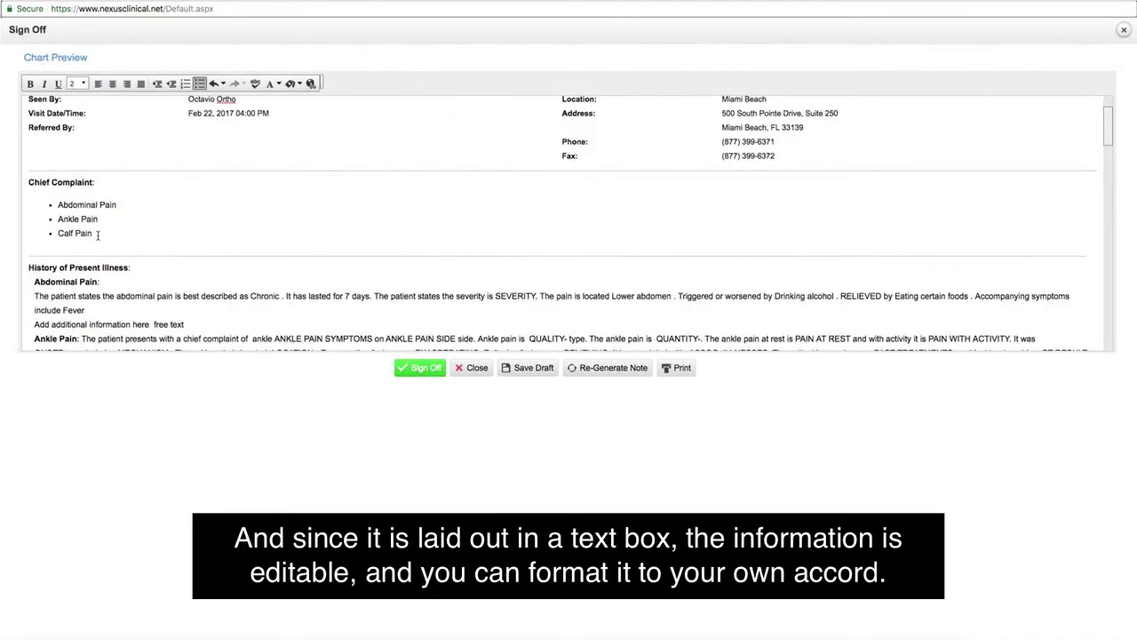
key(Return)
text(HEAD ACHES)
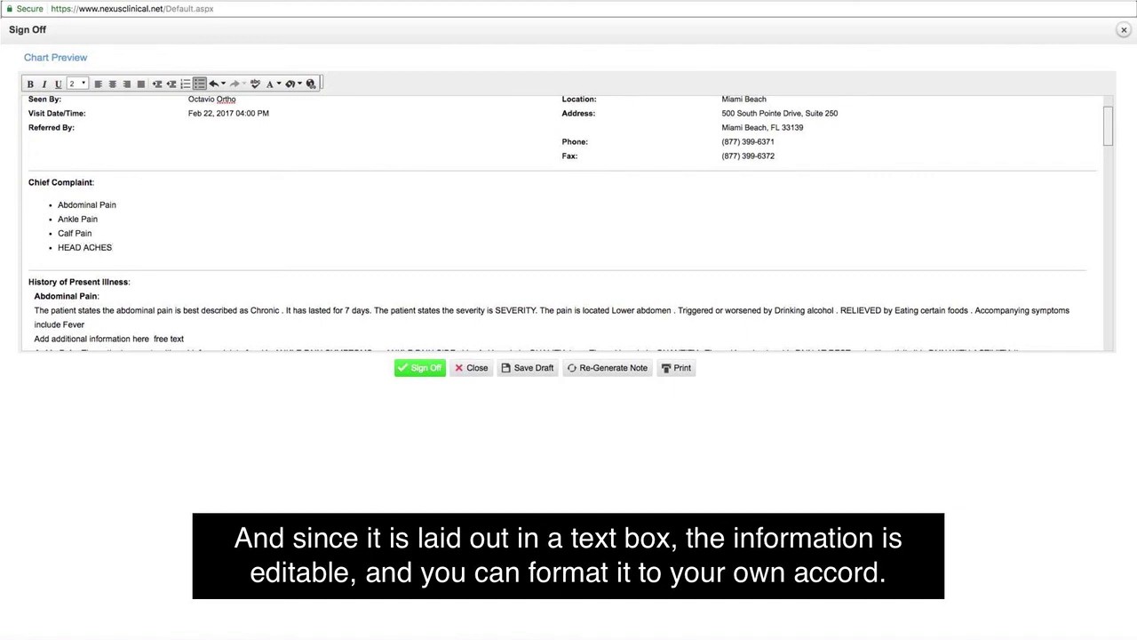
Step: Add Back pains as a new bullet after HEAD ACHES in the Chief Complaint list and make it bold and underlined
key(Return)
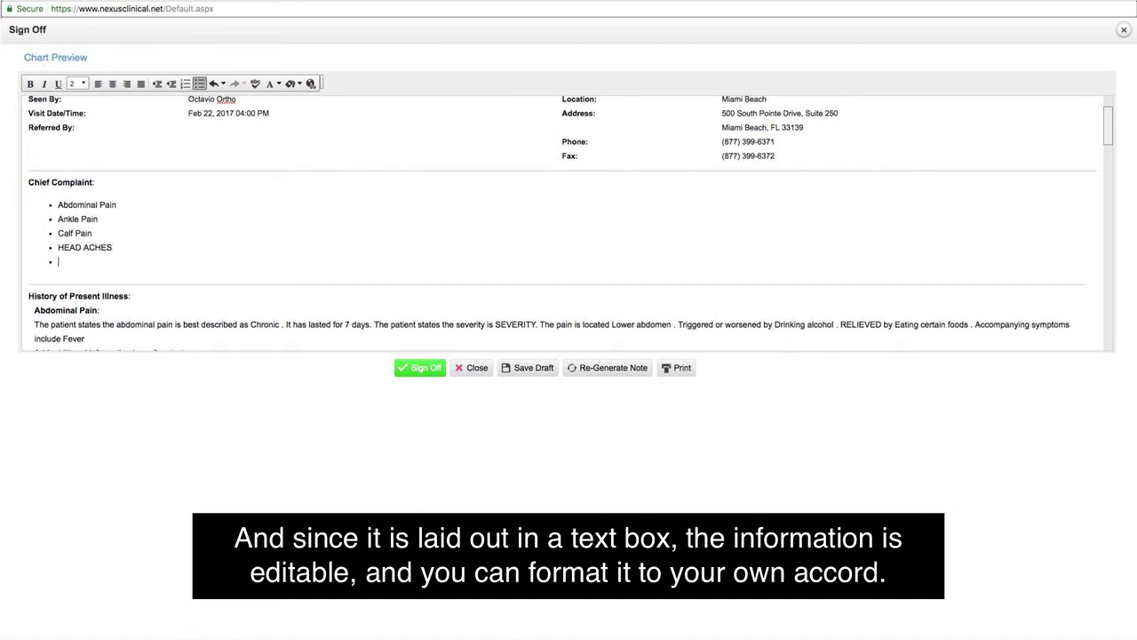
text(Back pains)
key(shift+Home)
click(29, 83)
click(58, 83)
Step: Delete the Ankle Pain paragraph, the Calf Pain heading and the empty line beneath them from the History of Present Illness
scroll(240, 271, down, 3)
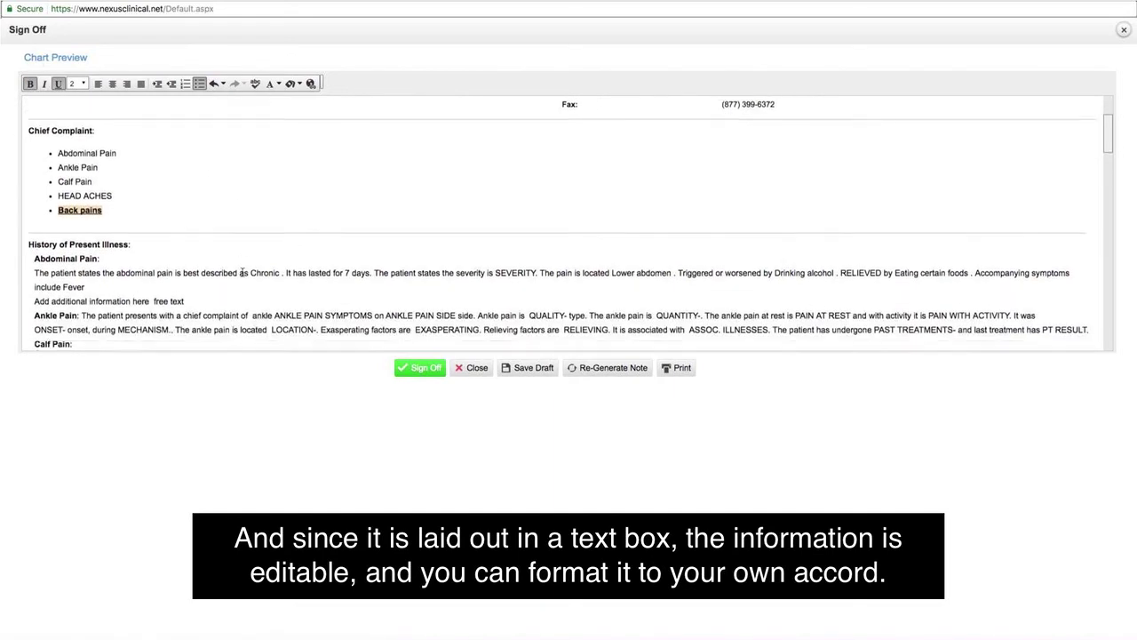
drag(32, 246, 84, 273)
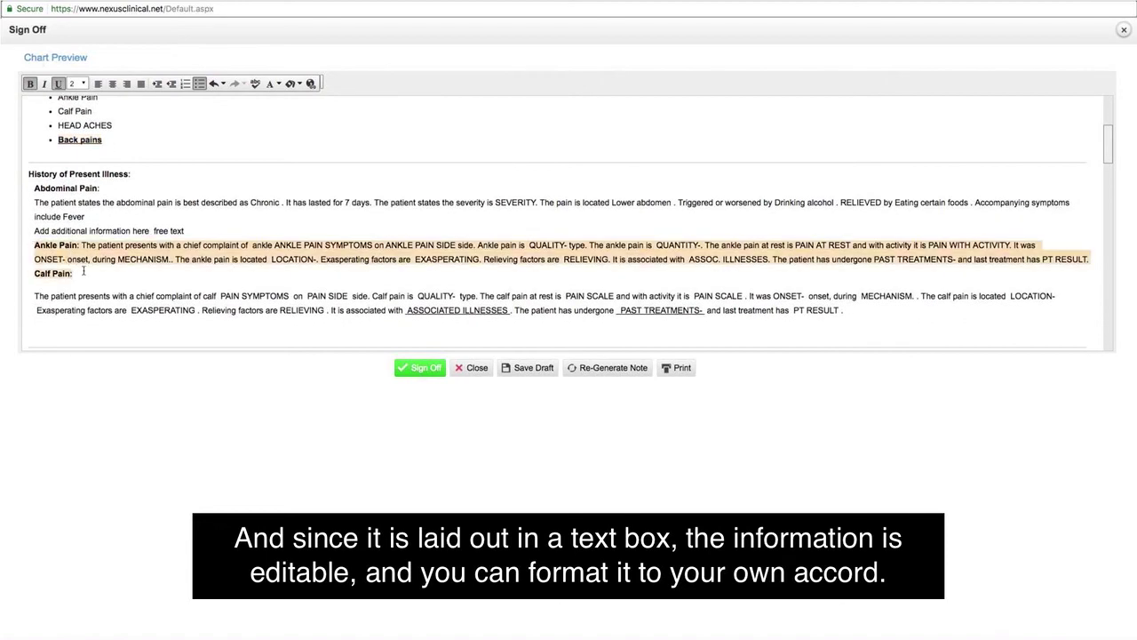
key(BackSpace)
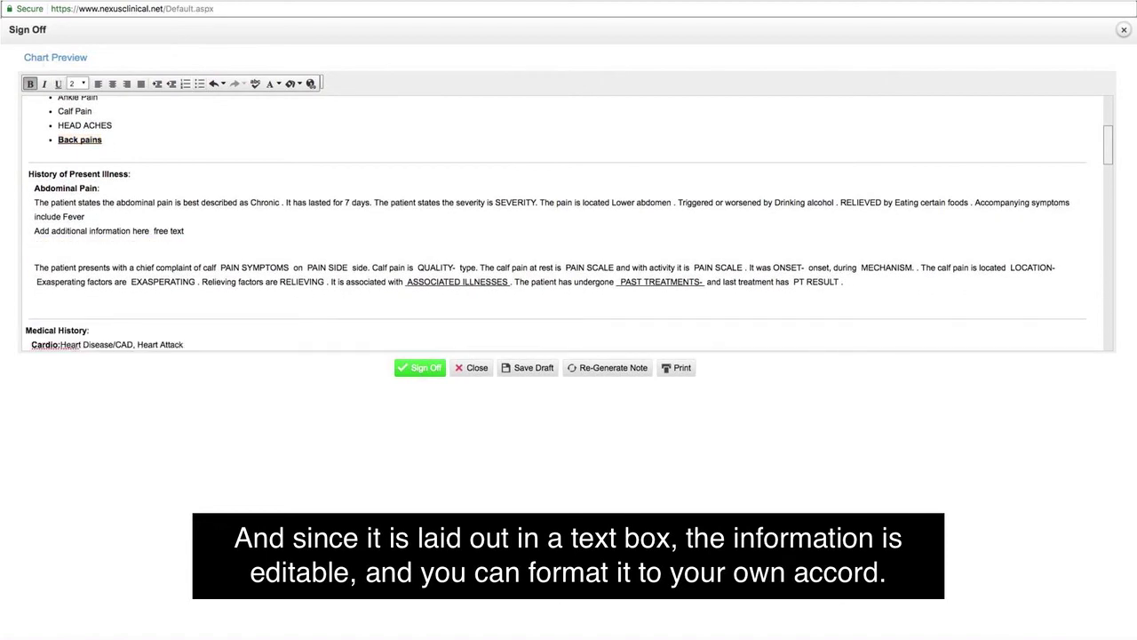
key(Delete)
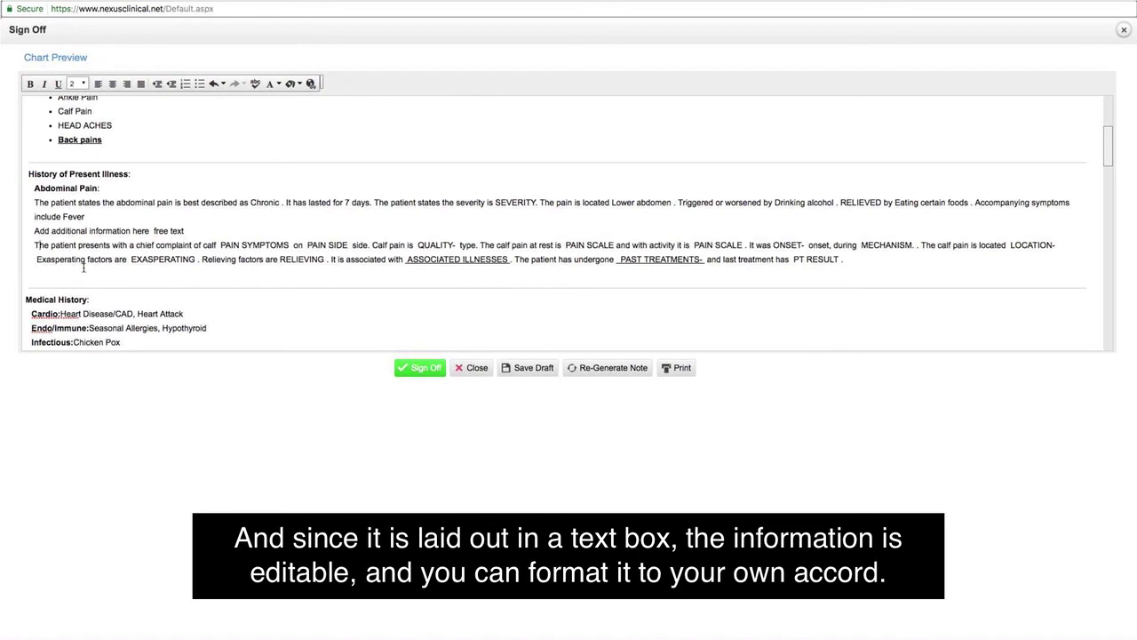
Step: Underline the whole calf pain paragraph in the History of Present Illness
drag(35, 246, 844, 259)
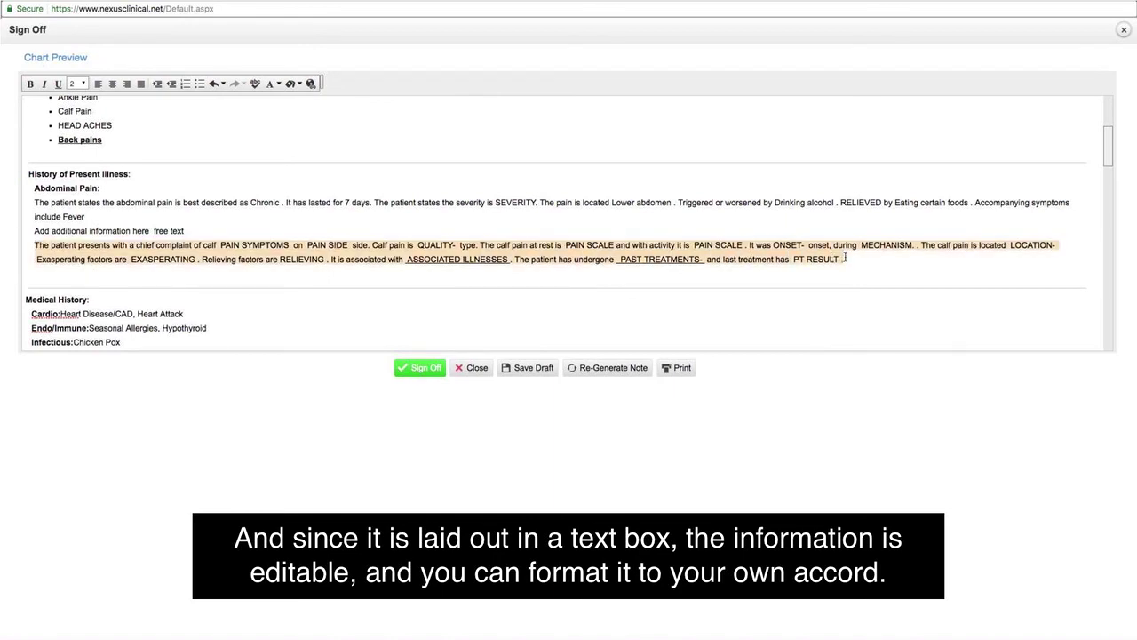
click(57, 83)
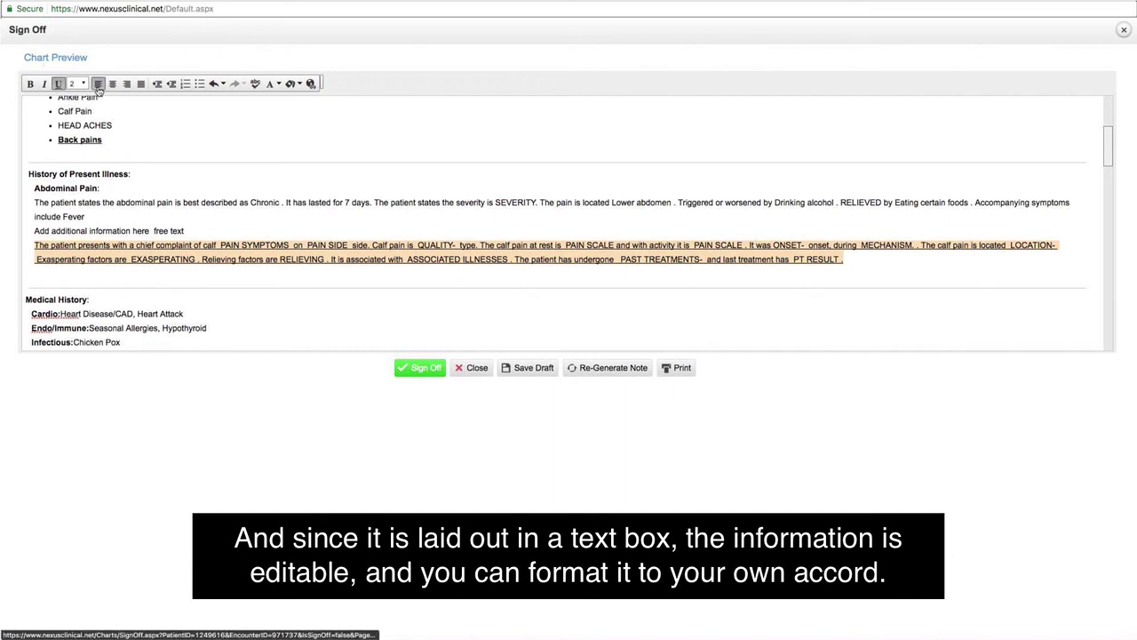
click(160, 287)
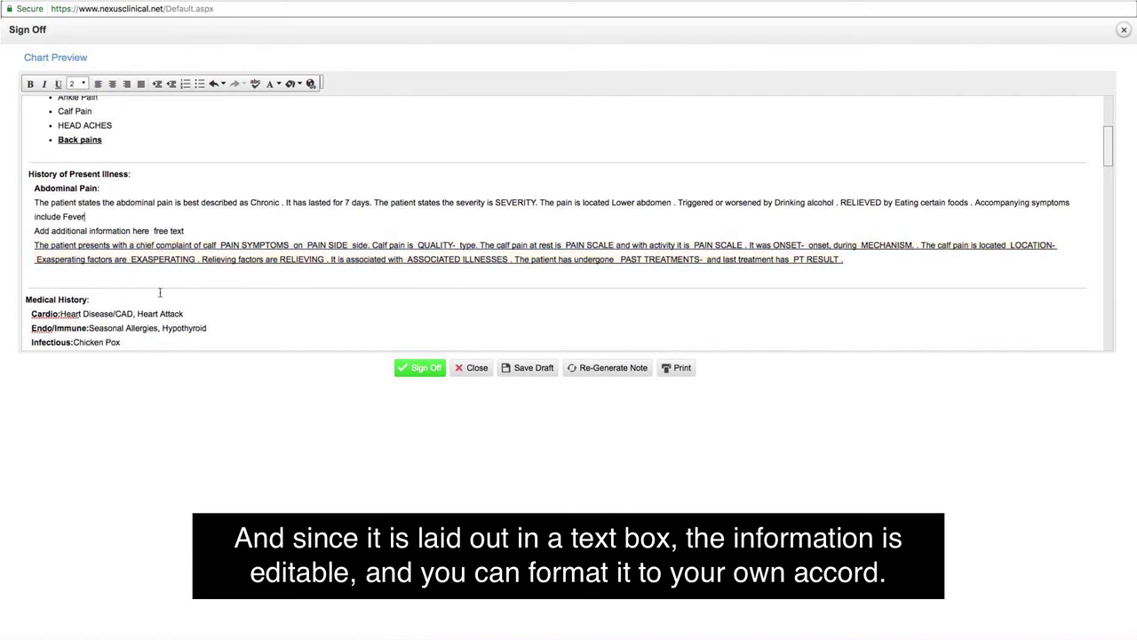
Step: Format the Medical History entries from Cardio through Notes as a bulleted list
scroll(139, 286, down, 2)
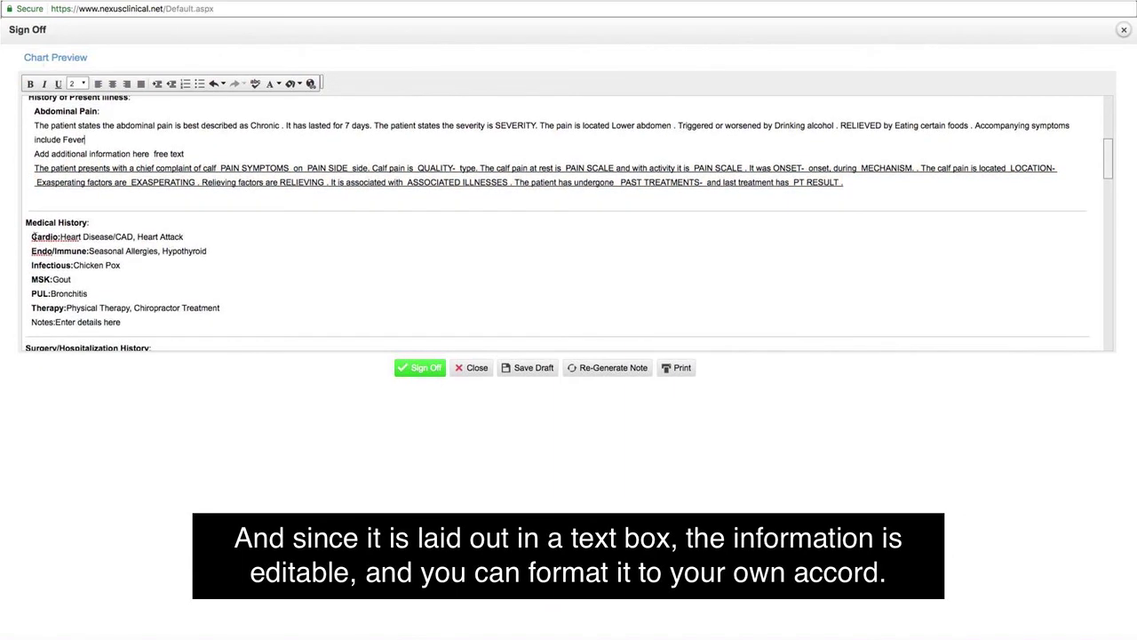
drag(31, 235, 131, 322)
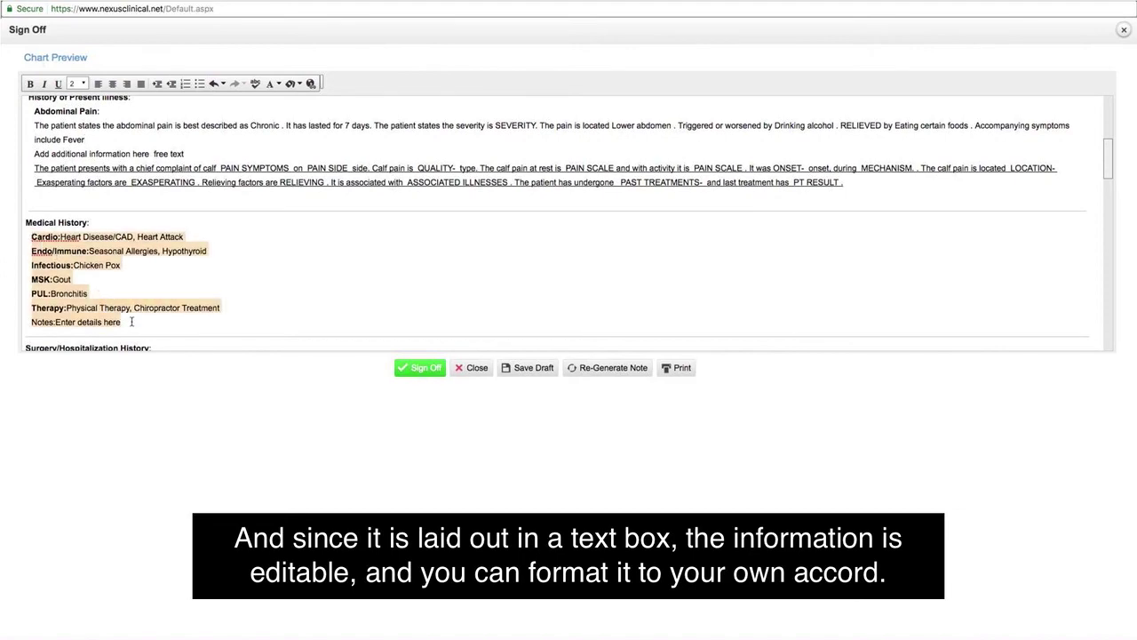
click(199, 83)
click(223, 300)
Step: Open the print preview of the edited chart note and look through its pages
scroll(329, 287, down, 2)
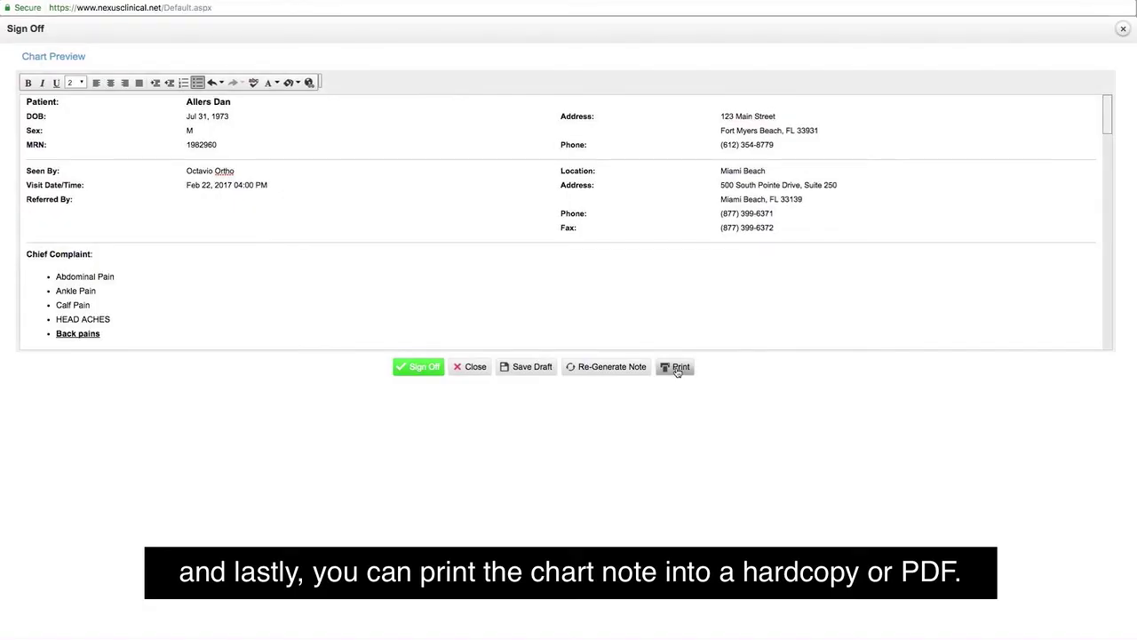
click(911, 330)
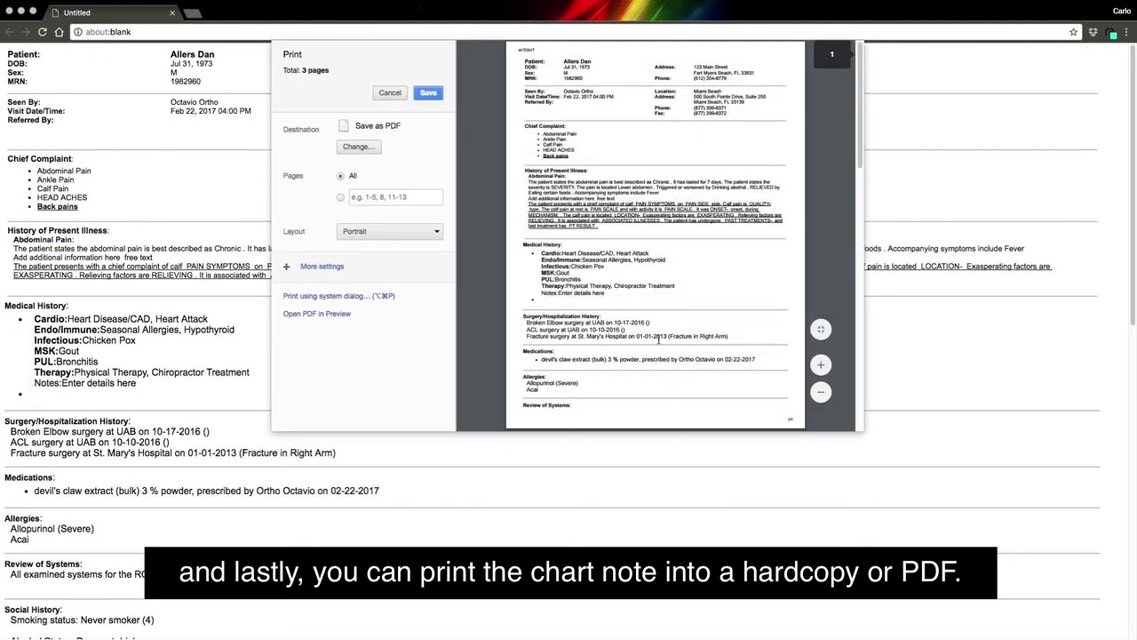
scroll(658, 340, down, 10)
scroll(659, 340, up, 10)
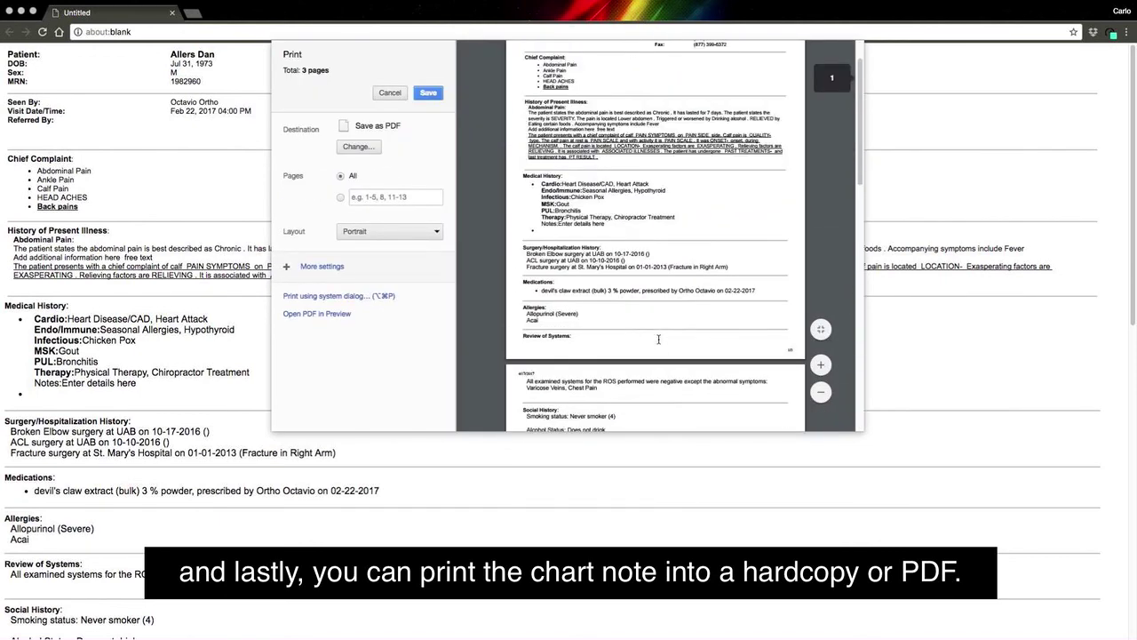